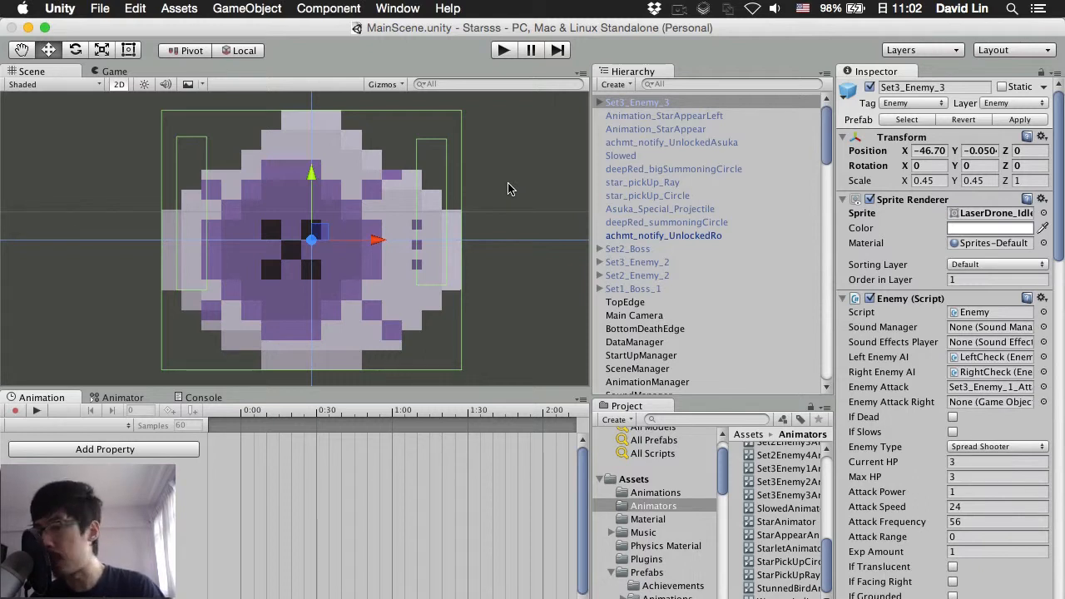
Step: Browse the Assets/Animations clips, such as Set3Enemy2_IdleLeft, and widen the hierarchy and project panels
left_click(129, 398)
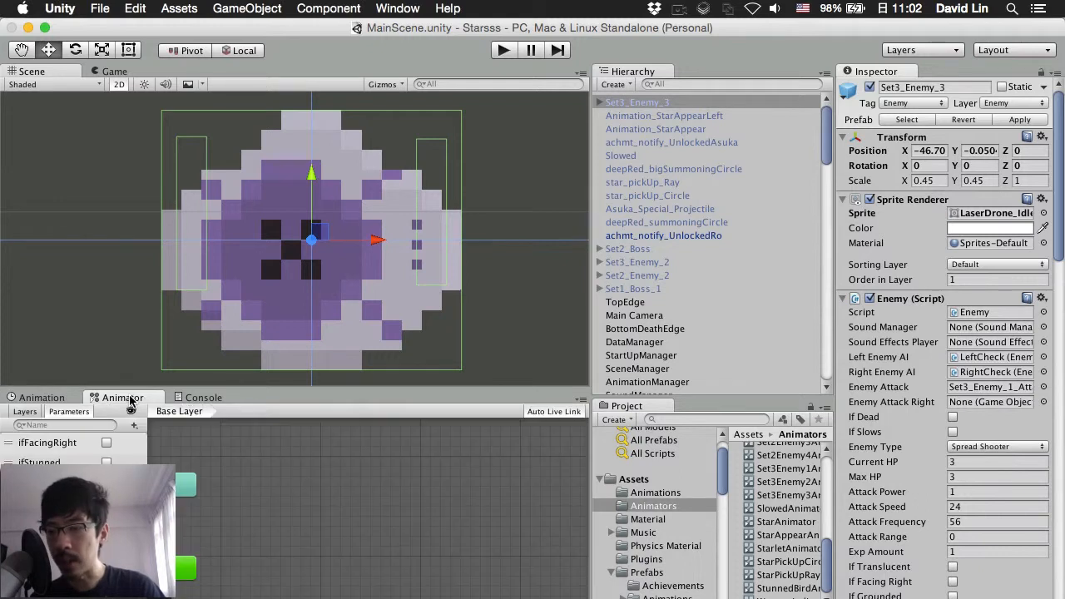
left_click(21, 399)
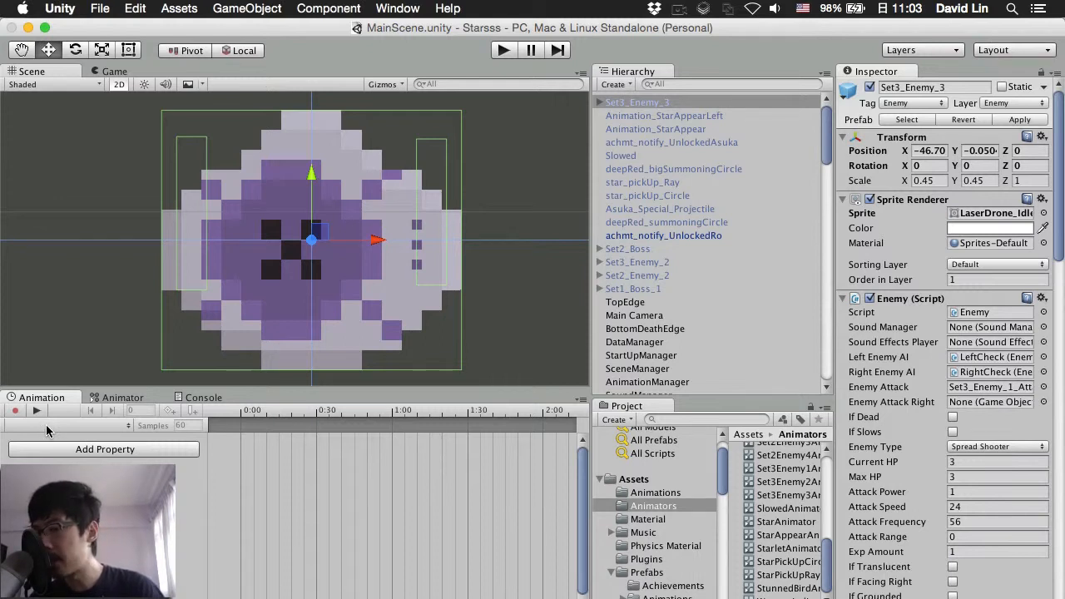
left_click(674, 493)
scroll(756, 513, "down", 20)
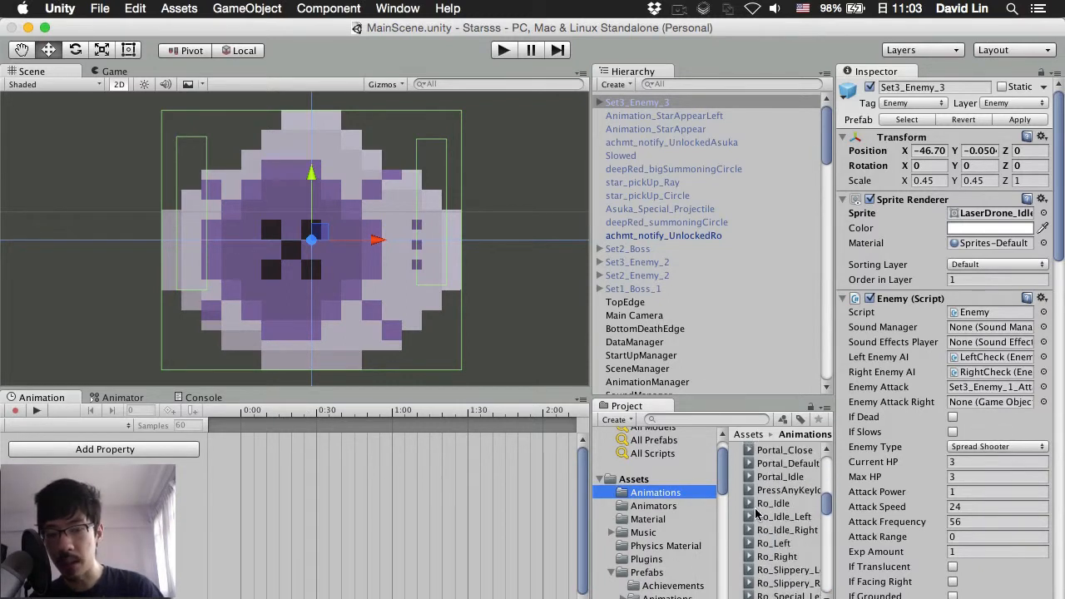
scroll(756, 513, "down", 10)
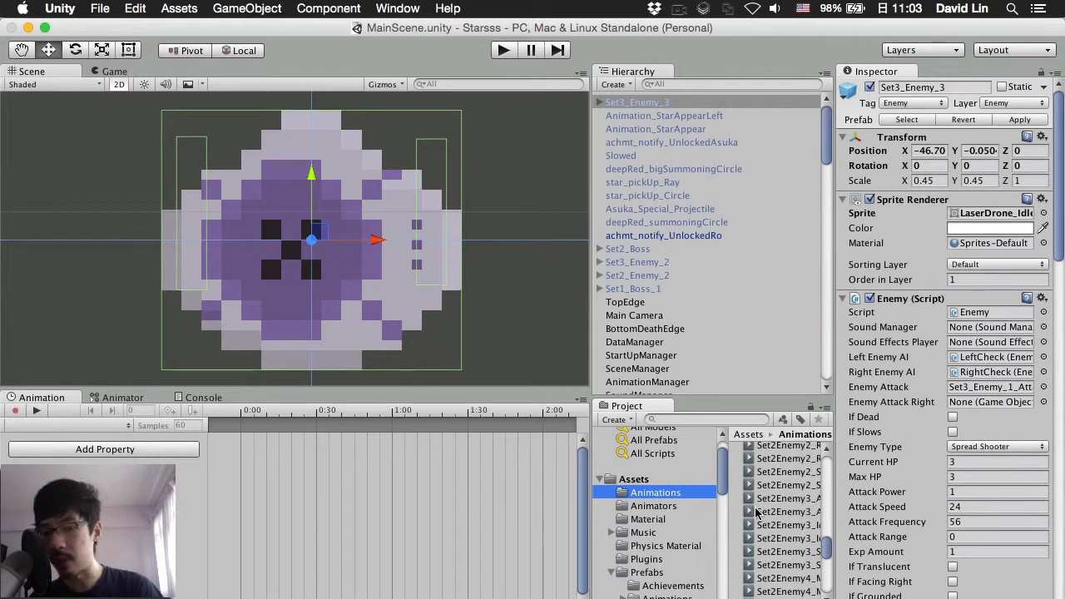
scroll(756, 513, "down", 3)
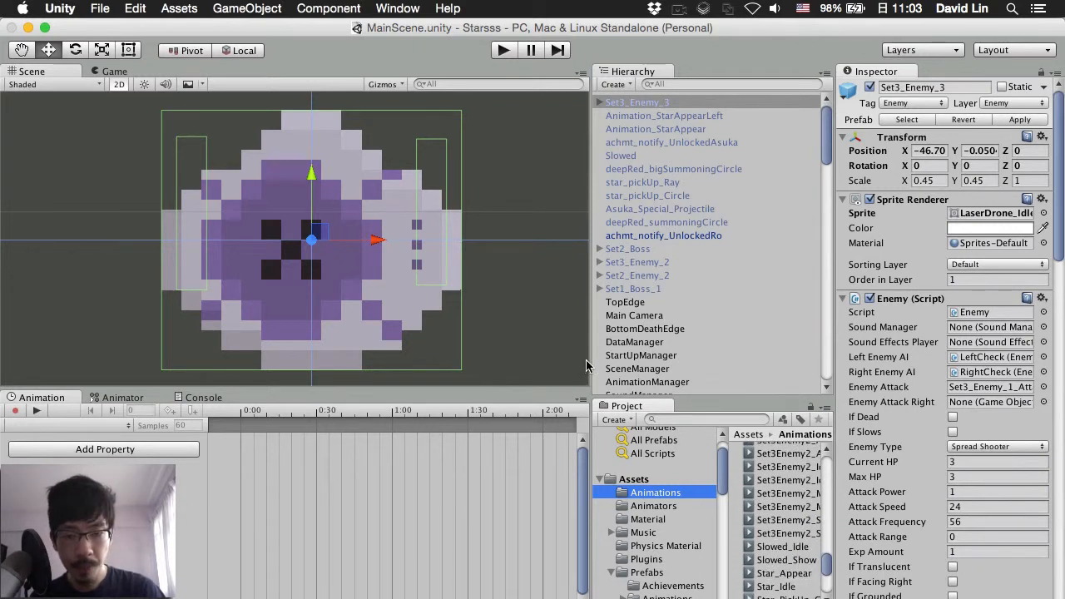
left_click_drag(586, 361, 531, 374)
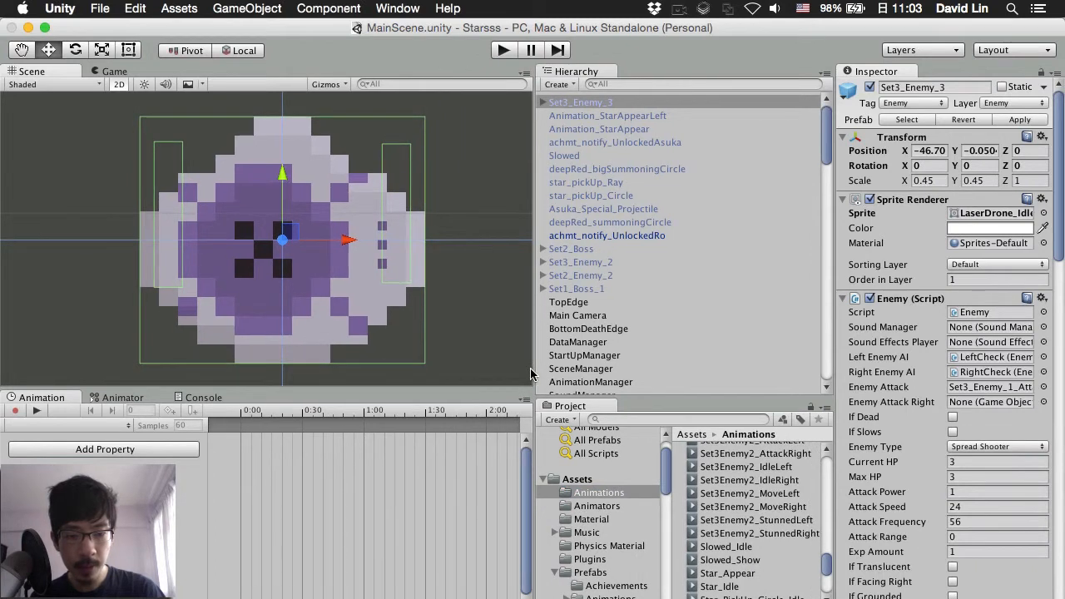
Step: Inspect Set3_Enemy_2's Animator state graph and copy its state machine for reference
left_click(56, 427)
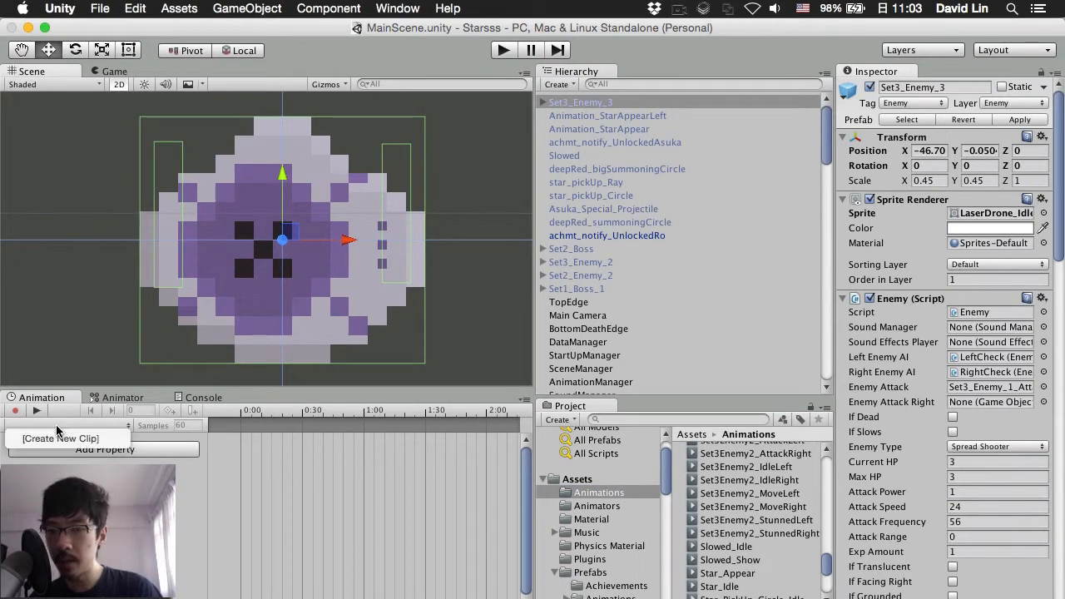
left_click(88, 239)
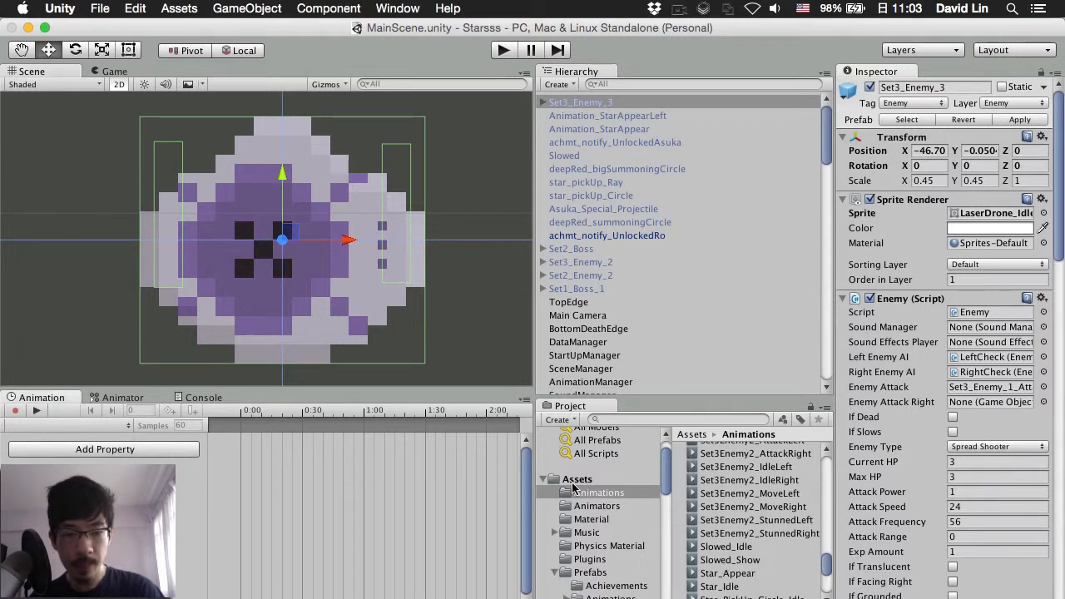
left_click(588, 264)
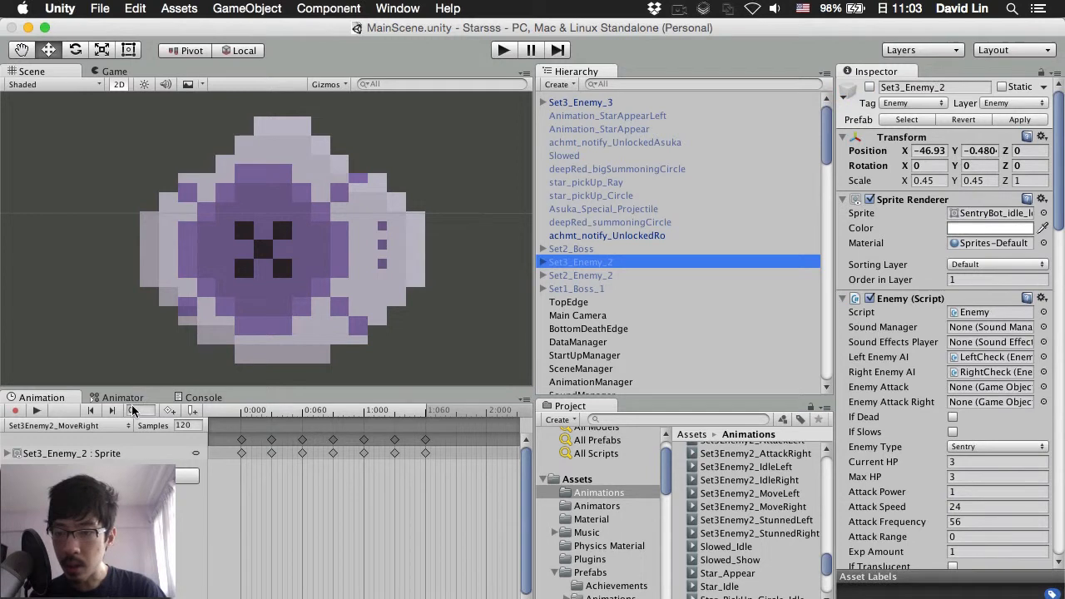
left_click(131, 398)
right_click(232, 503)
left_click(249, 556)
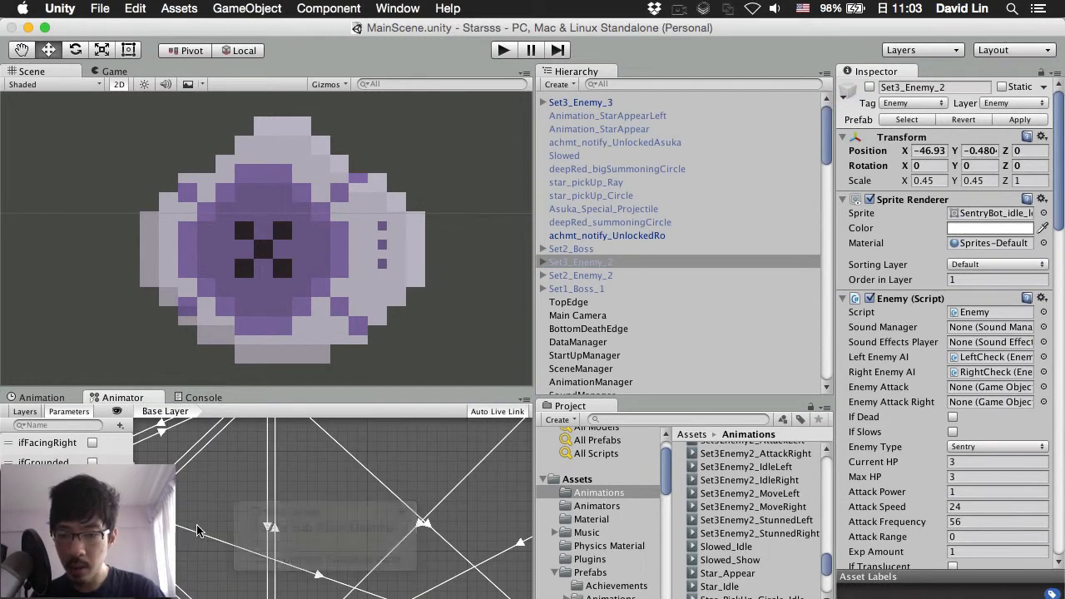
scroll(242, 479, "up", 4)
scroll(242, 478, "left", 10)
scroll(242, 478, "right", 8)
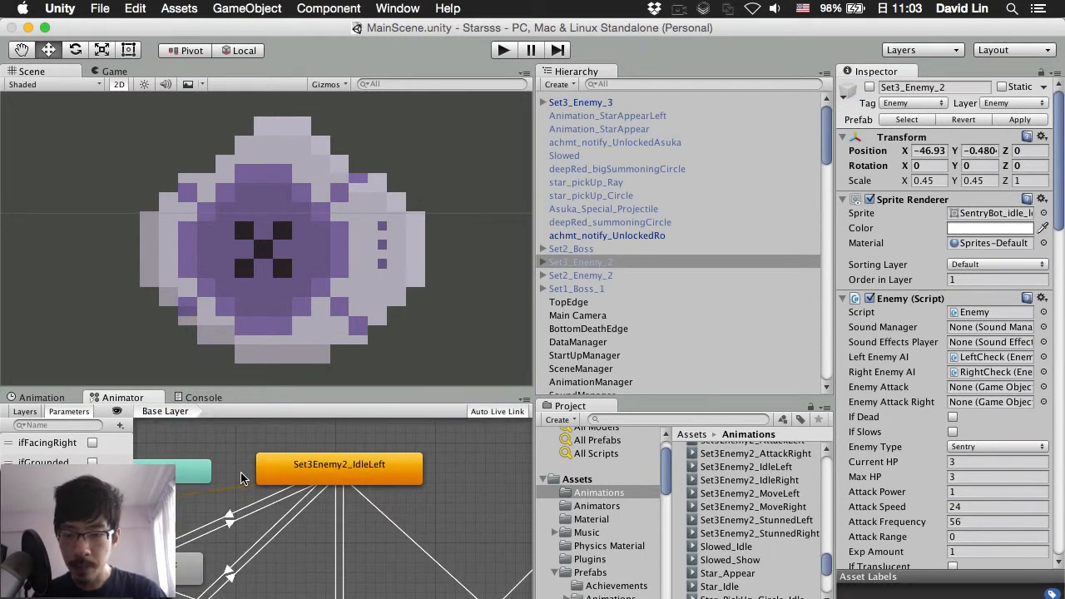
Step: Reselect Set3_Enemy_3 and choose [Create New Clip], expanding the save dialog
left_click(233, 248)
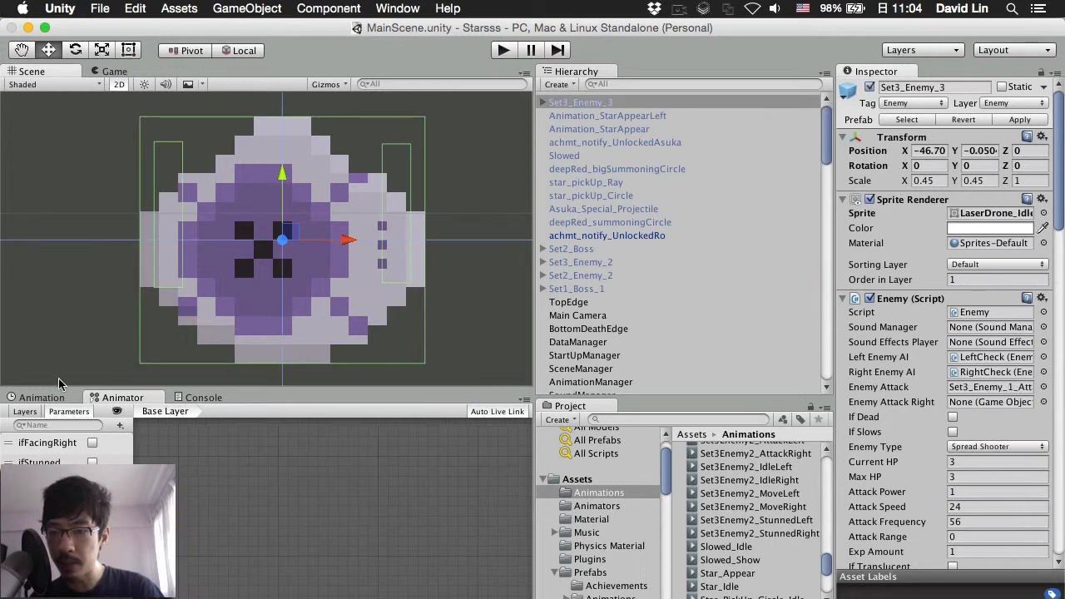
left_click(42, 398)
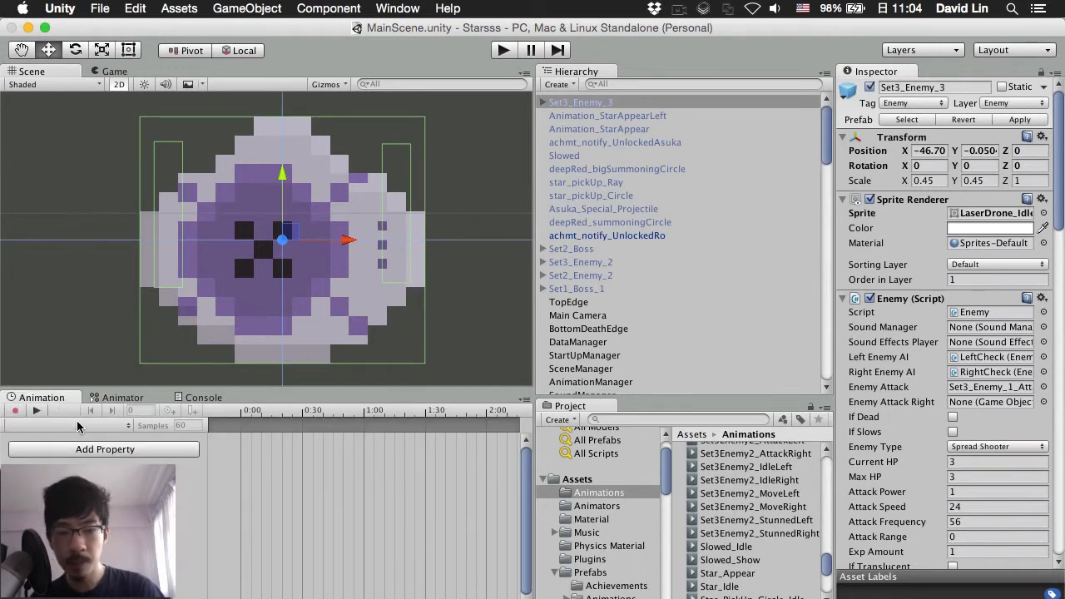
left_click(77, 426)
left_click(82, 438)
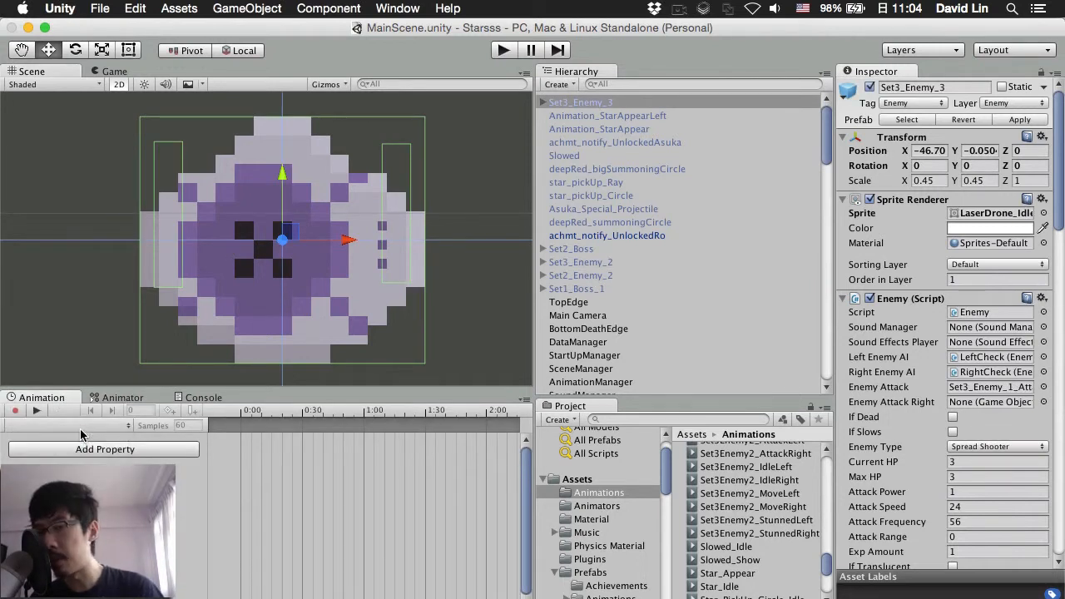
left_click(653, 196)
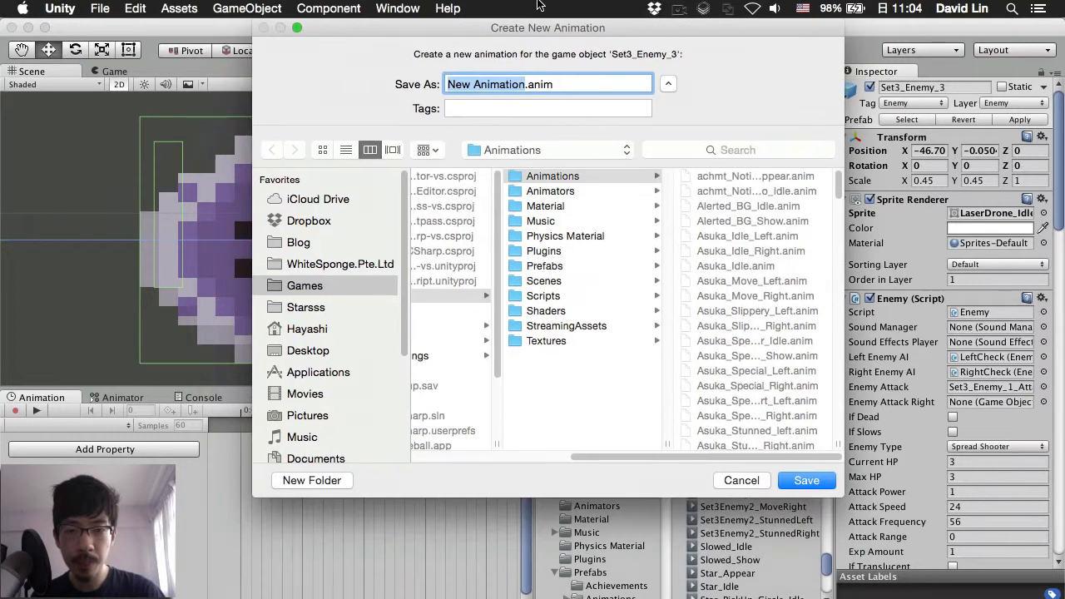
Step: Name the new clip Set3Enemy3_IdleLeft and save it in the Animations folder
type("Set3E")
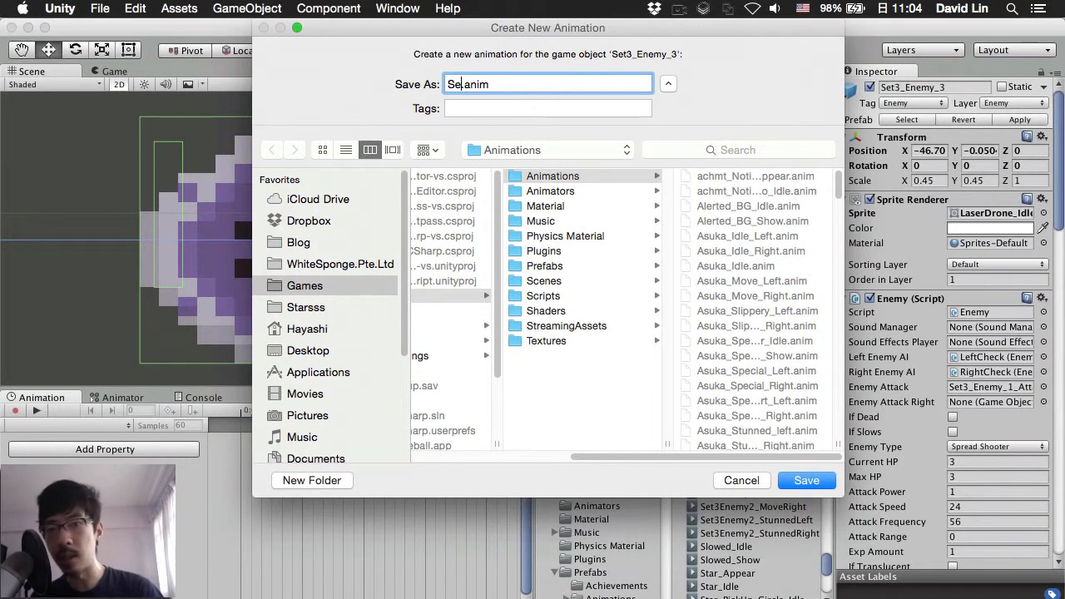
type("nemy")
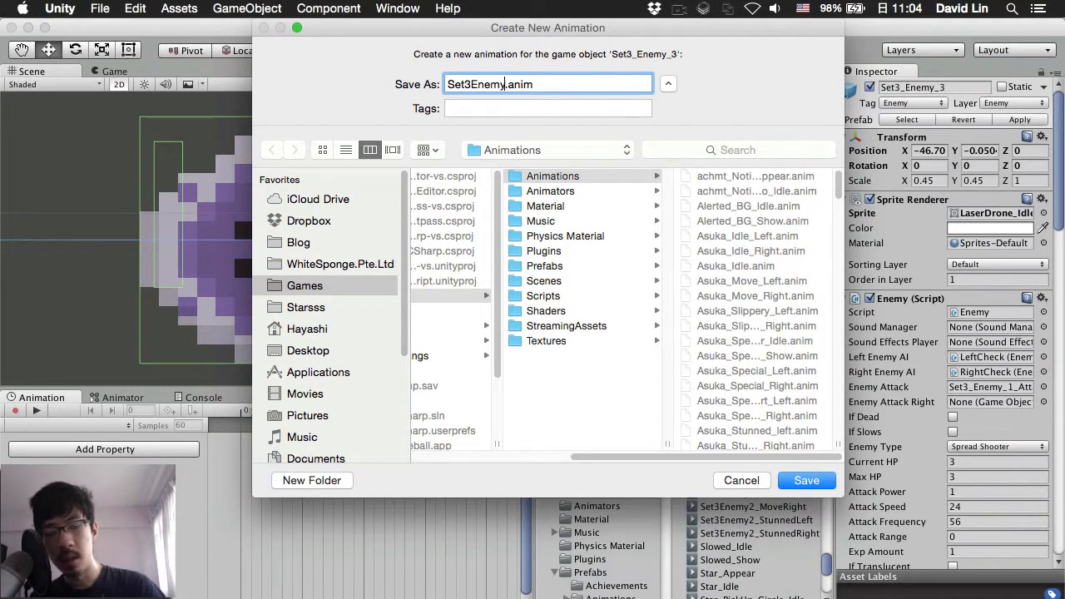
type("3_IdleLeft")
key("Return")
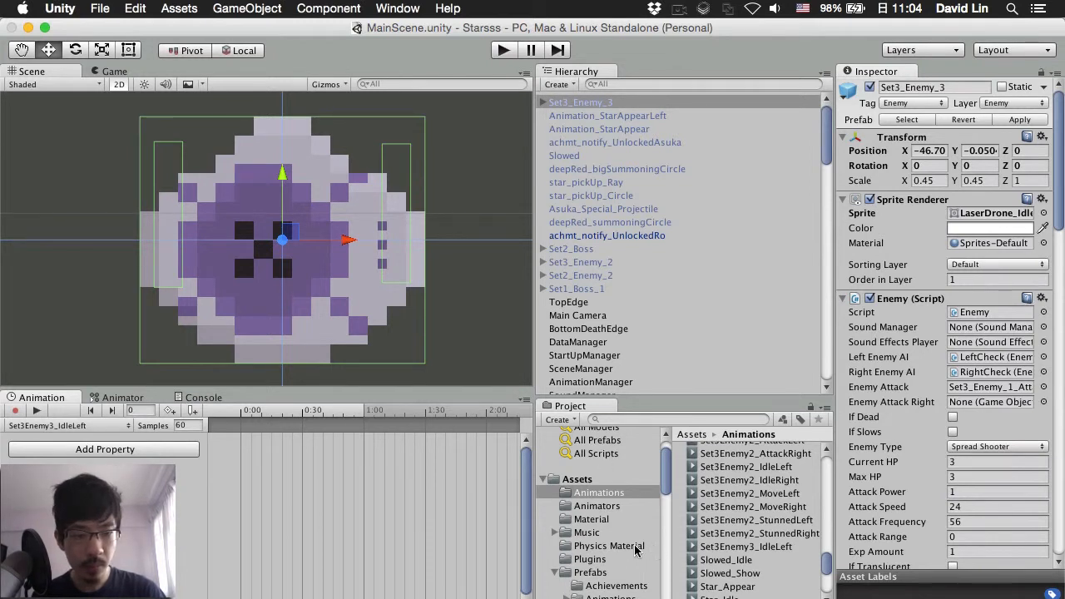
Step: Set Set3_Enemy_3's Enemy Type to Idle Shooter
scroll(633, 543, "down", 5)
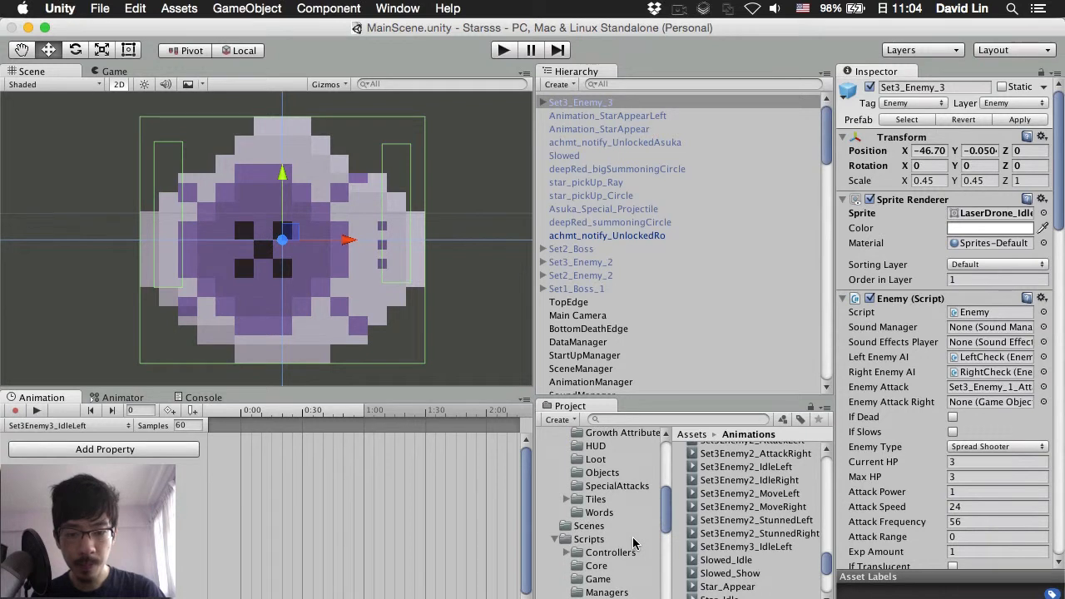
left_click(980, 448)
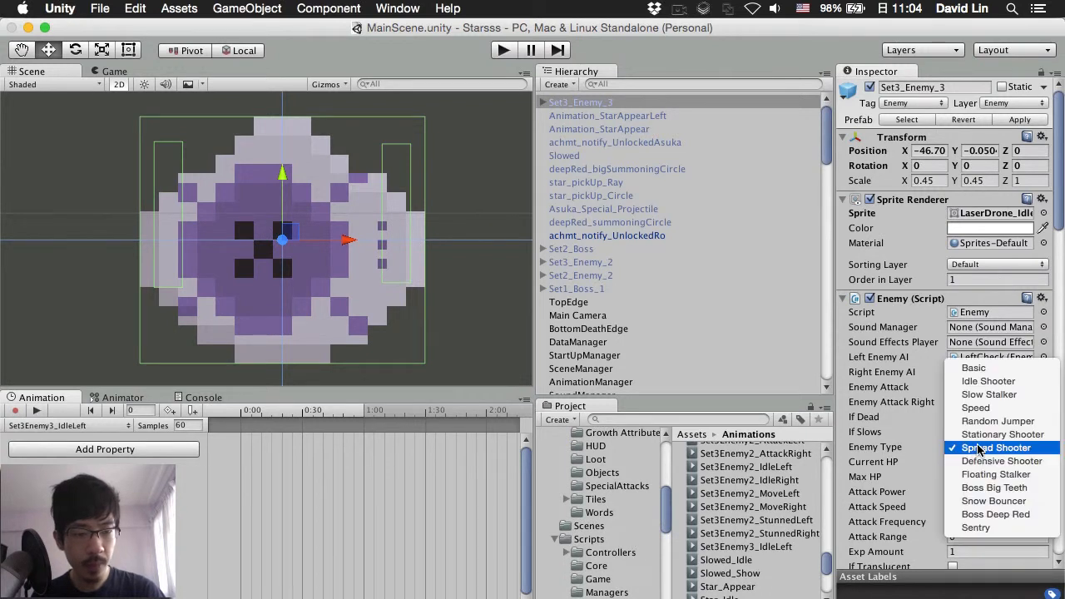
left_click(993, 381)
Step: Show the LaserDrone sprite frames in Characters > Enemies > World3 > Laser
scroll(587, 531, "down", 3)
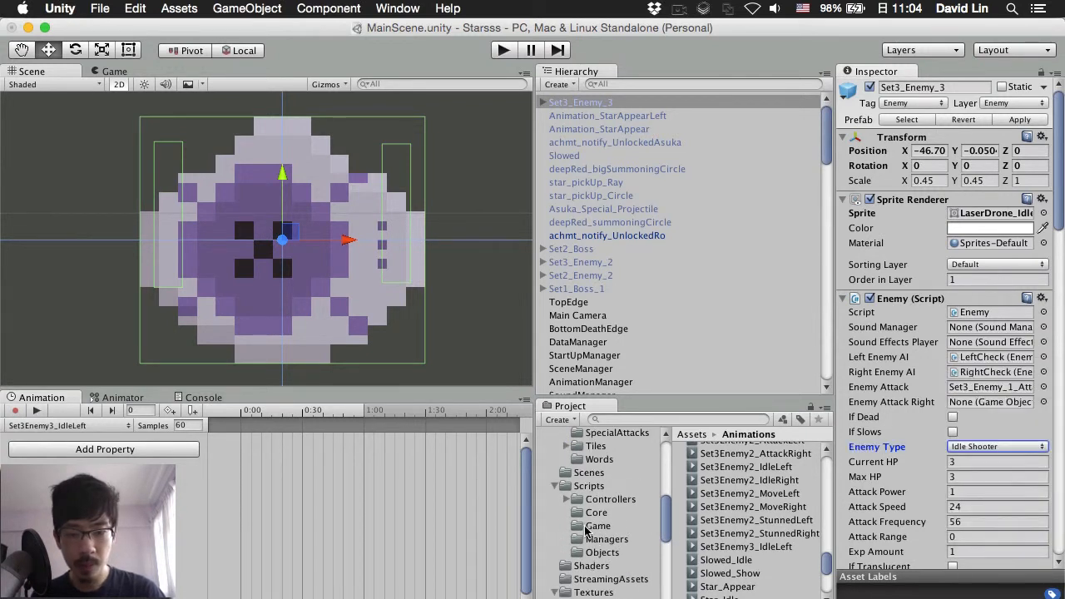
scroll(587, 530, "up", 10)
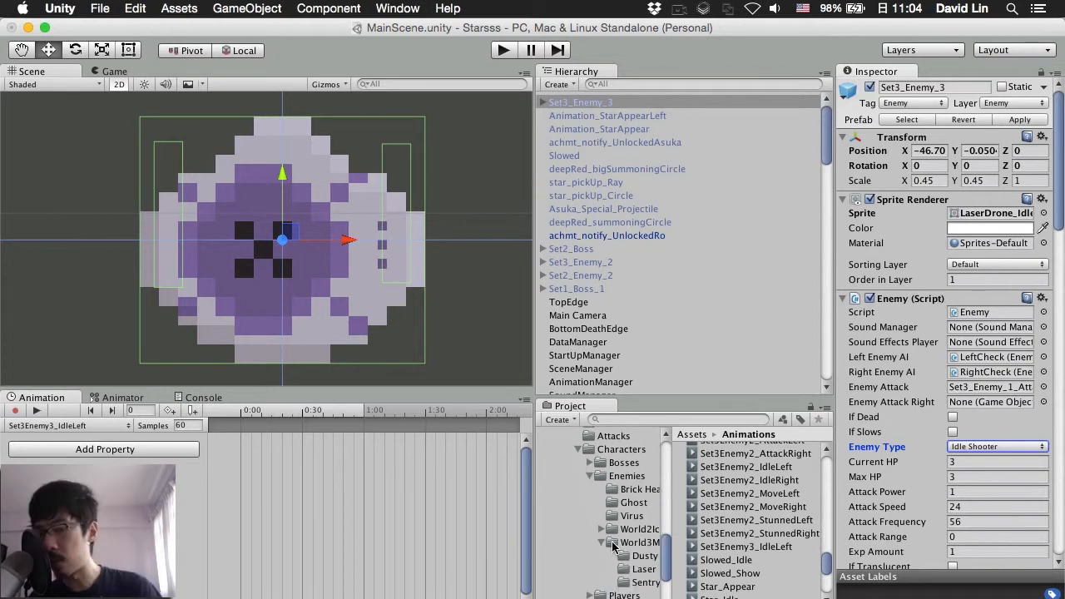
left_click(624, 569)
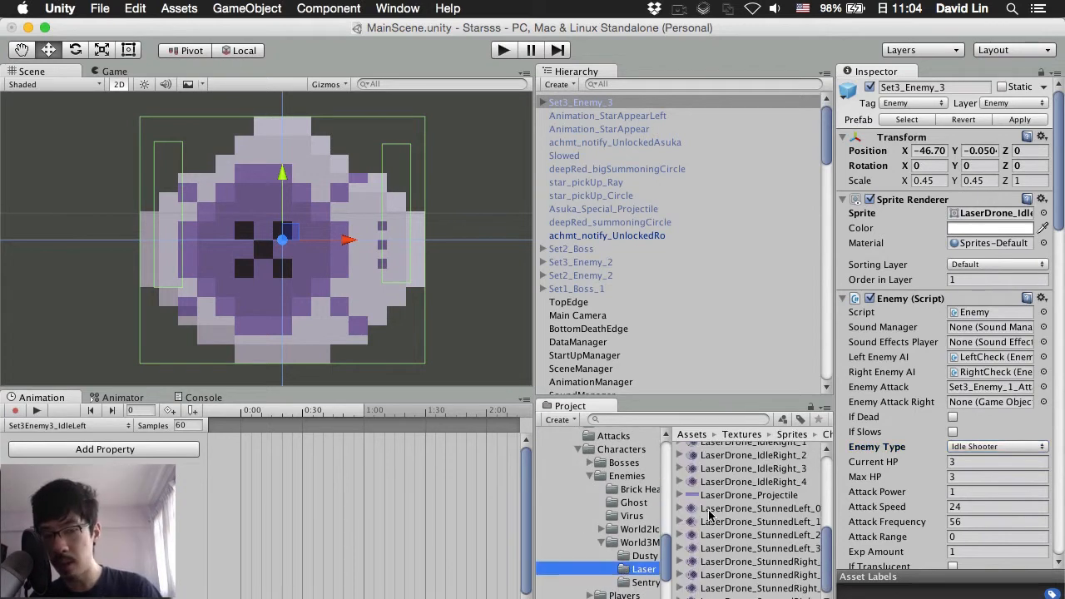
scroll(743, 514, "down", 3)
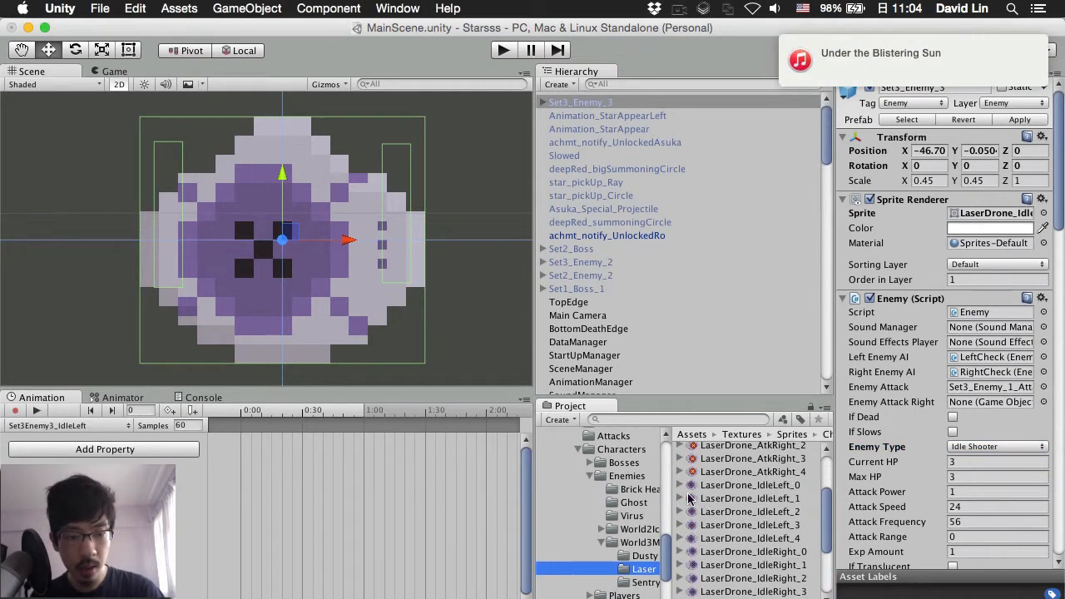
Step: Add LaserDrone_IdleLeft_0 through _4 as successive keyframes on the clip
left_click_drag(691, 488, 241, 434)
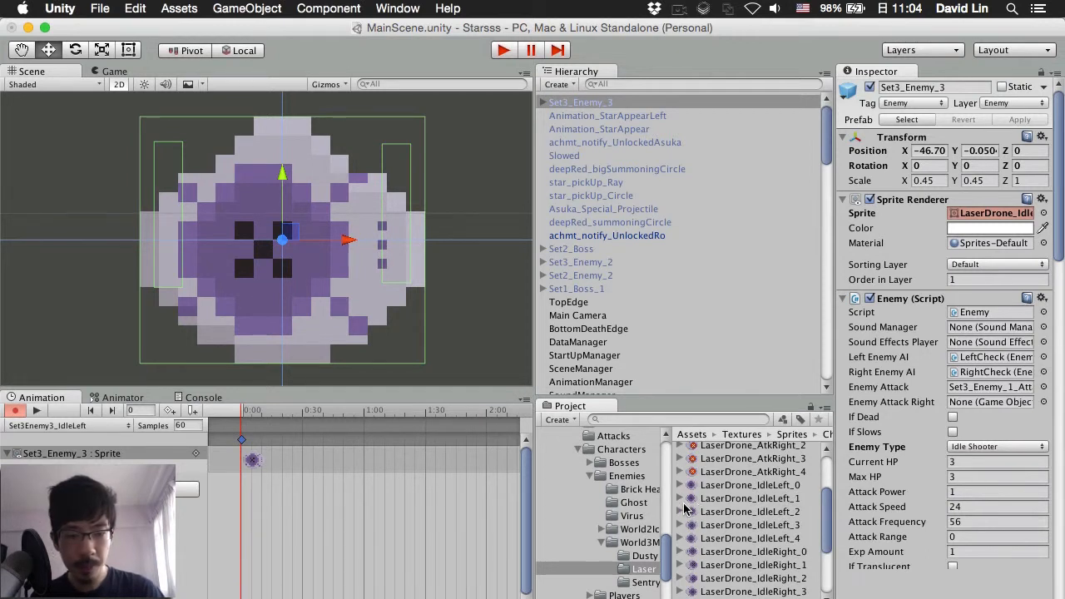
left_click_drag(691, 504, 304, 443)
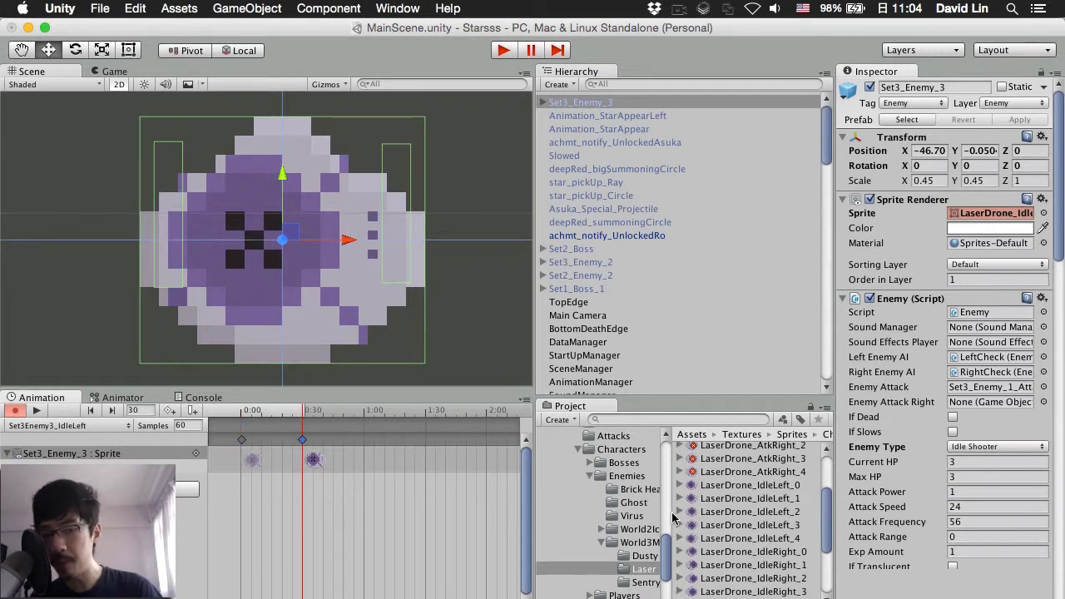
left_click_drag(697, 513, 360, 475)
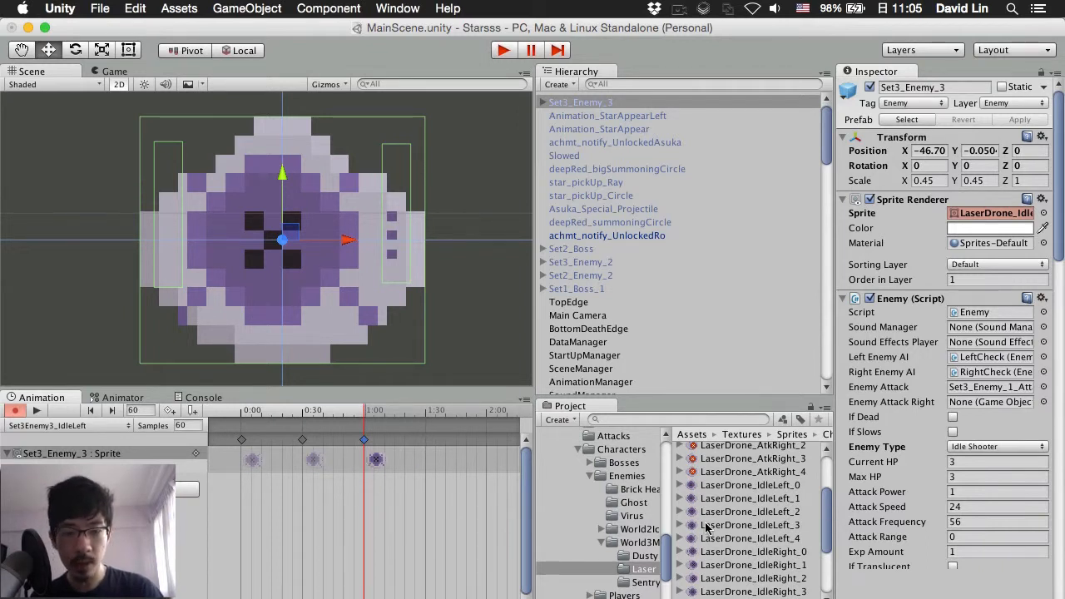
left_click_drag(697, 525, 430, 447)
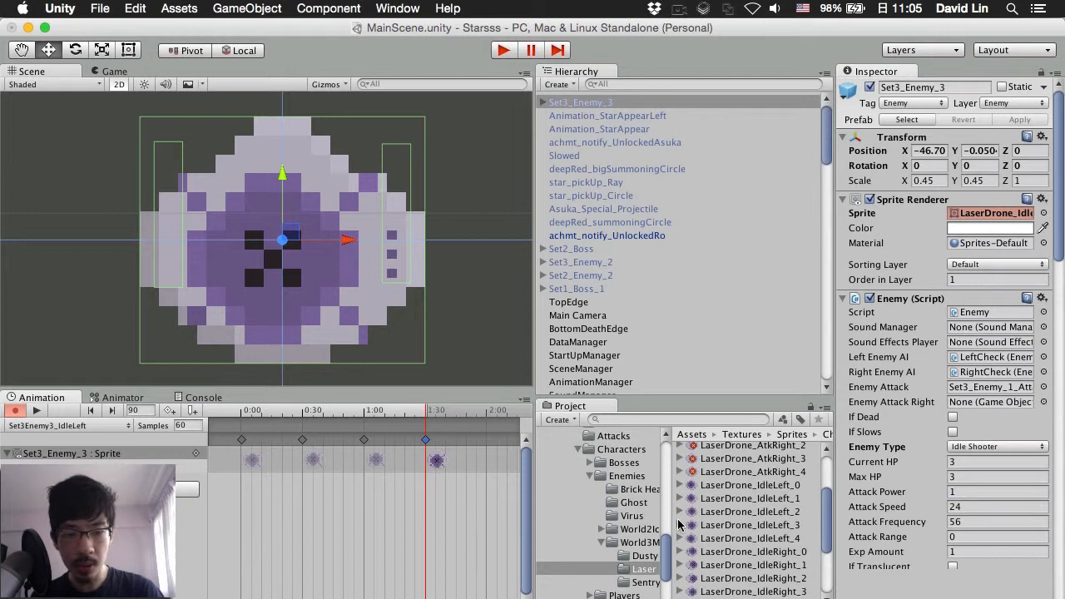
left_click_drag(690, 540, 491, 440)
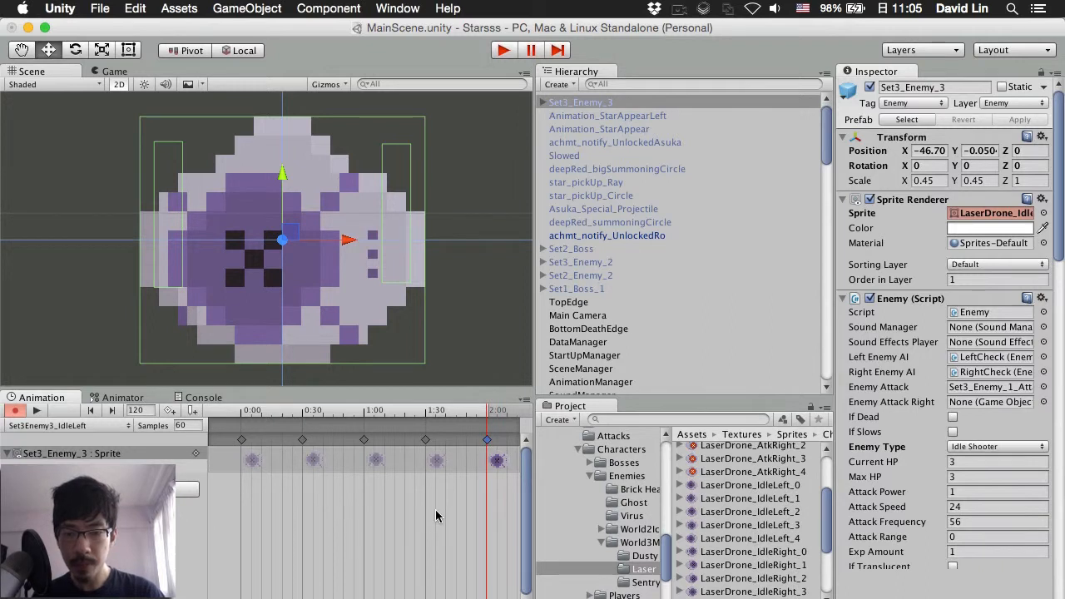
Step: Append IdleLeft_3, _2, _1 and _0 so the animation plays back down
scroll(436, 510, "down", 3)
scroll(435, 509, "down", 3)
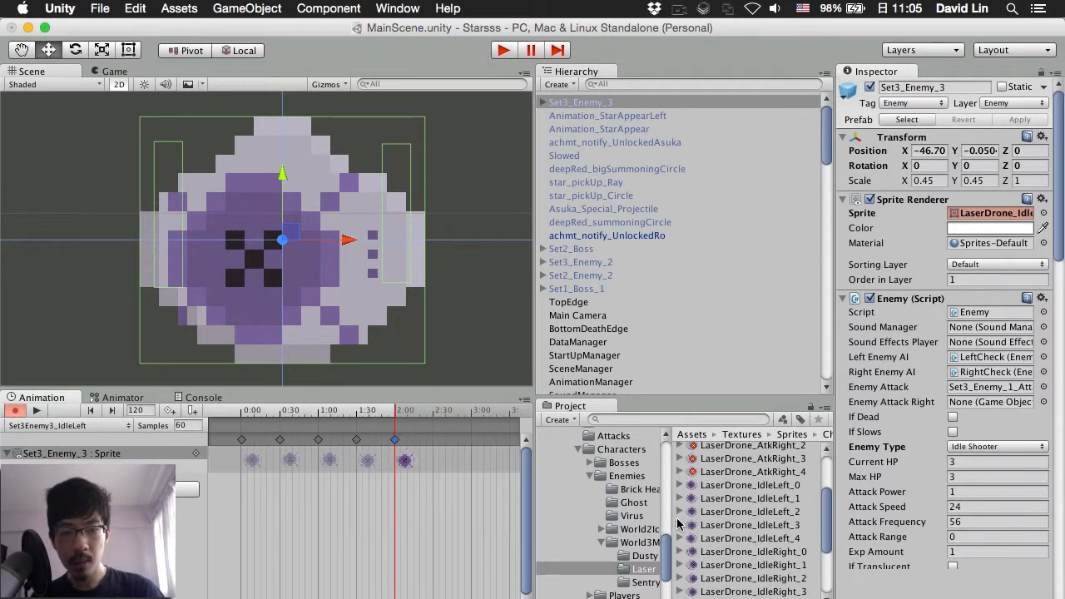
left_click_drag(695, 526, 434, 442)
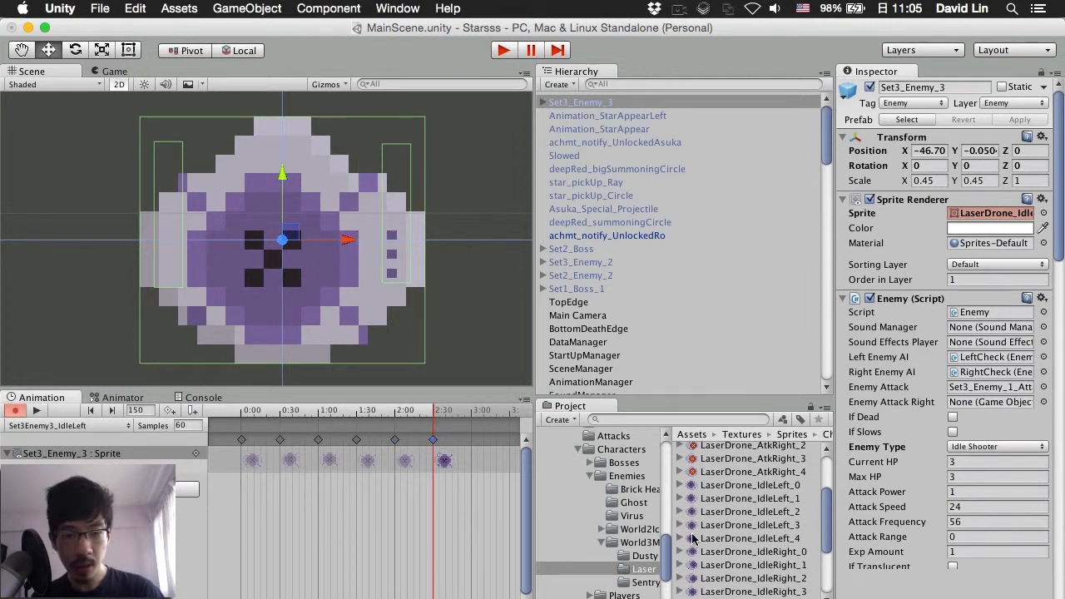
left_click_drag(693, 517, 470, 440)
left_click(471, 440)
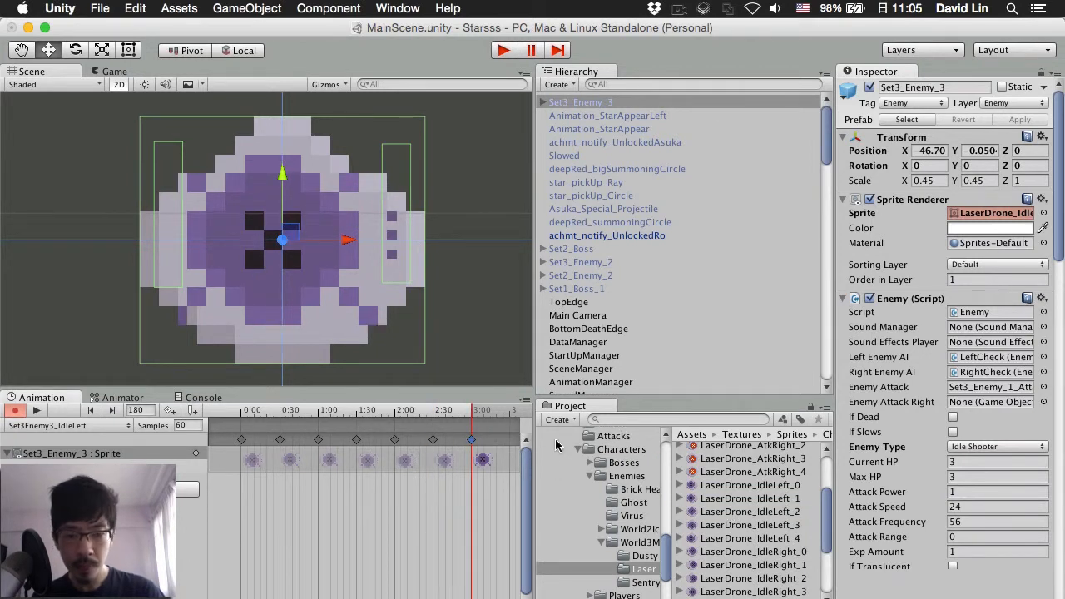
scroll(464, 495, "down", 3)
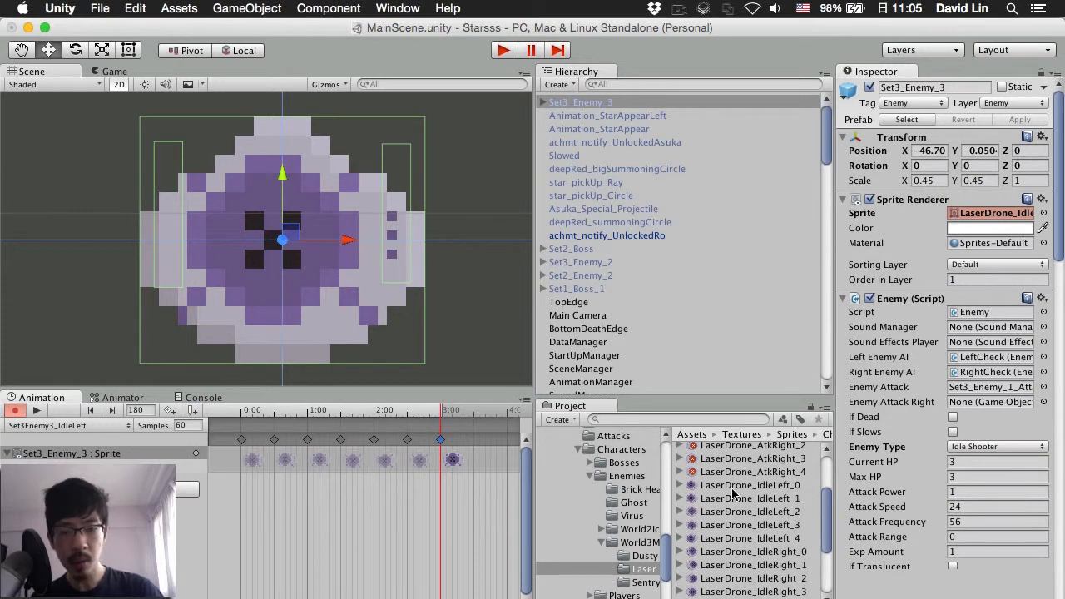
left_click_drag(514, 466, 476, 444)
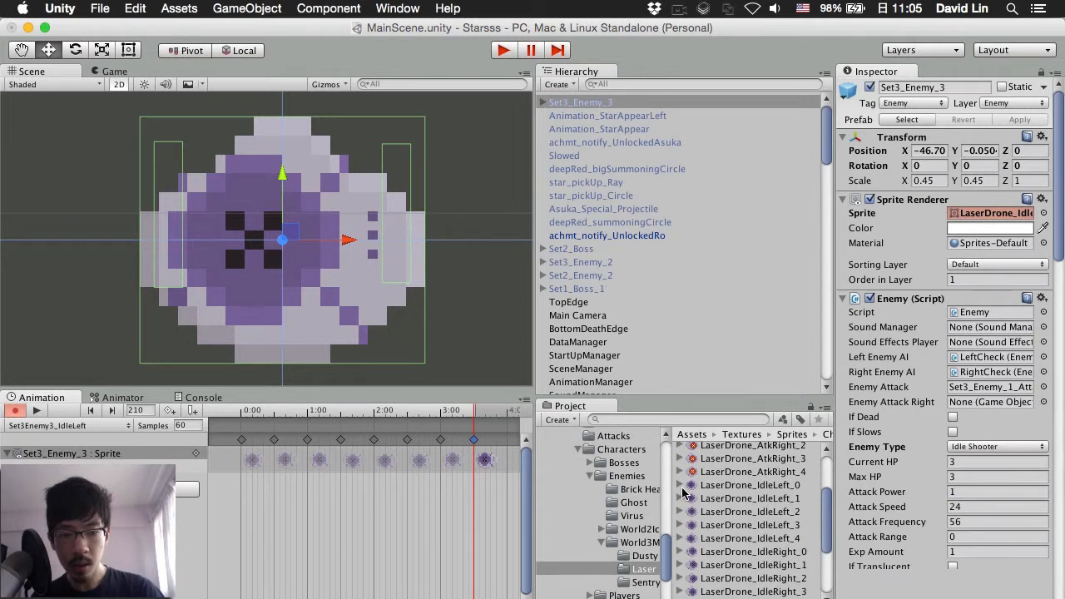
left_click_drag(693, 491, 507, 441)
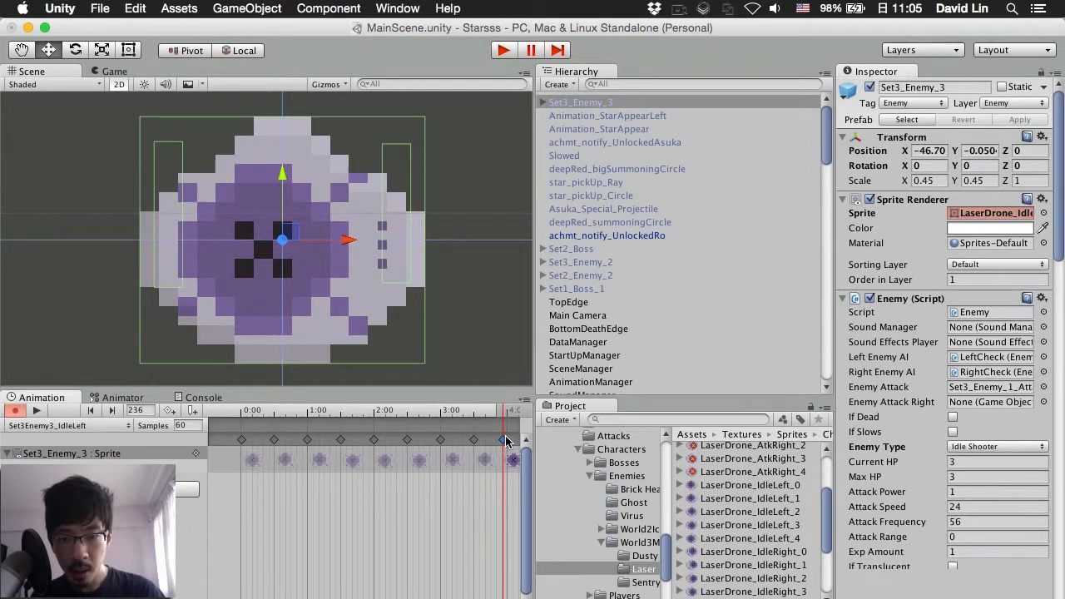
Step: Move the final IdleLeft keyframe to frame 240
key("super+z")
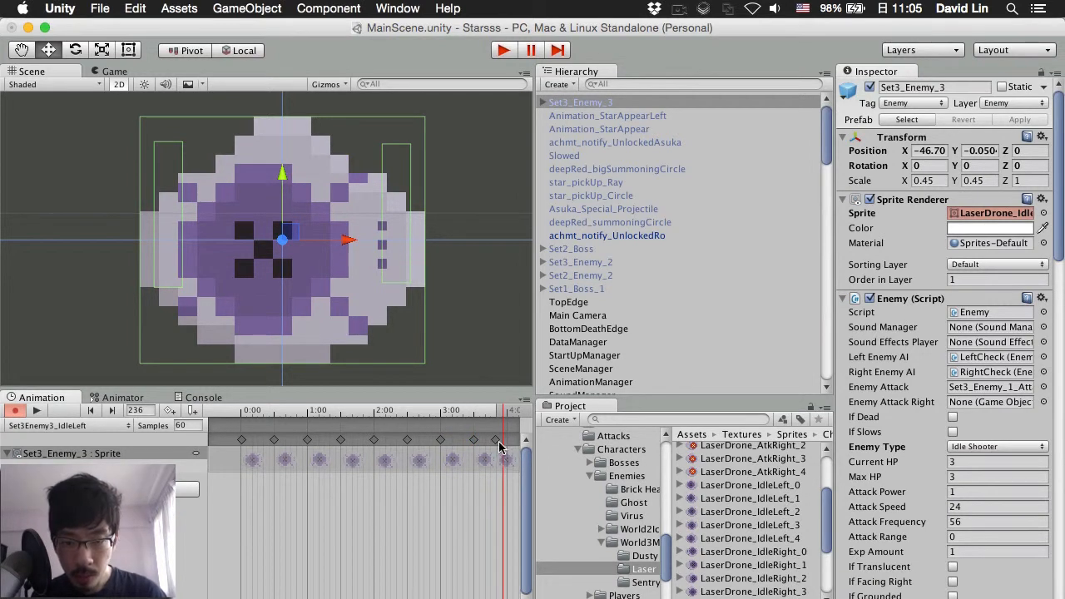
left_click_drag(496, 444, 509, 444)
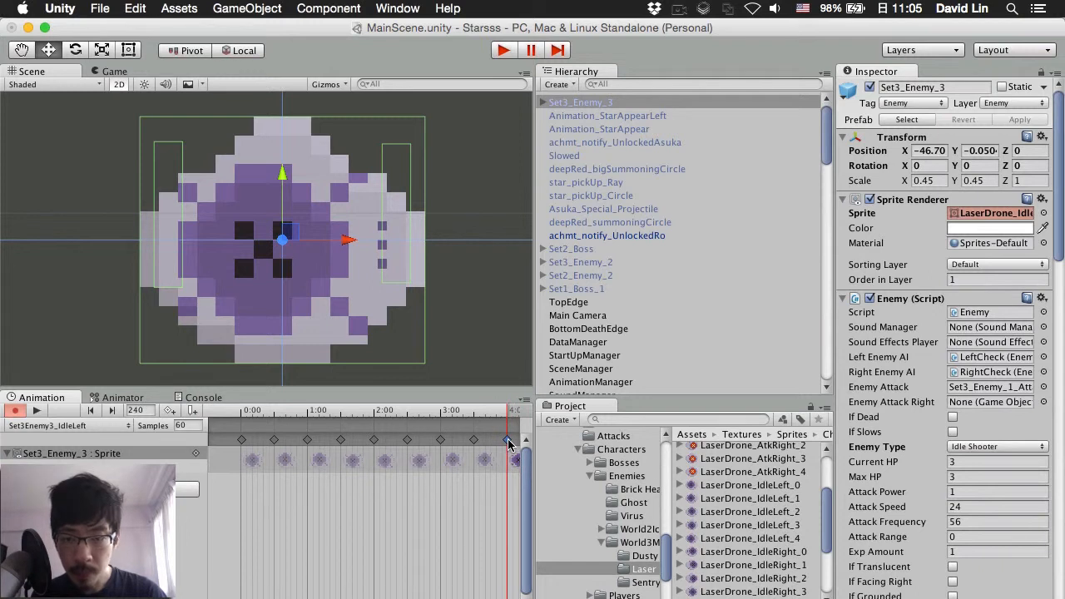
left_click(473, 443)
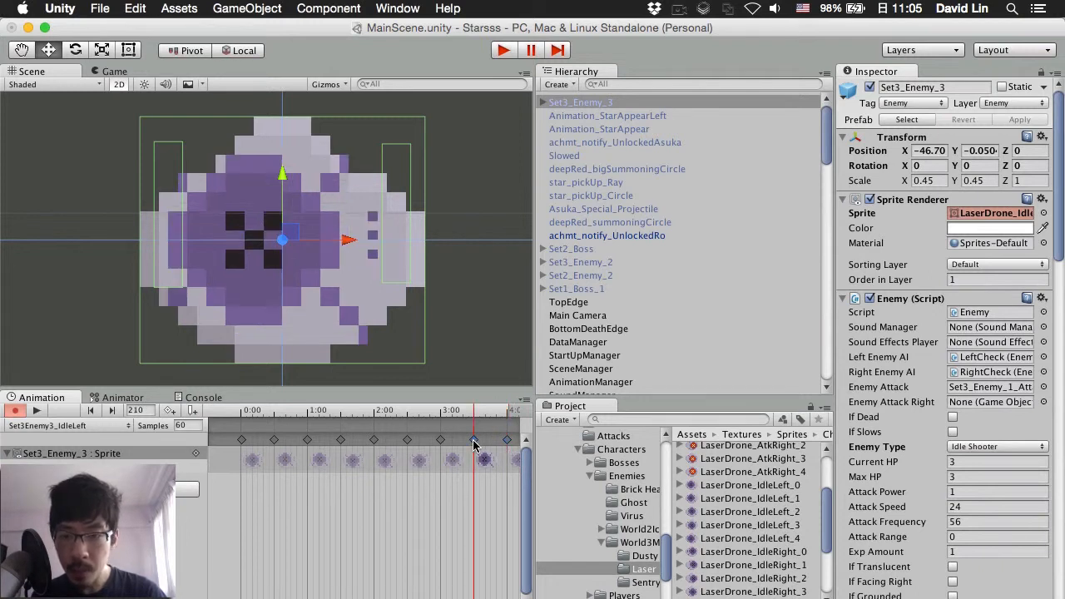
Step: Set the clip to 95 samples after trying 90, preview it, and reposition its Animator state node
left_click(39, 412)
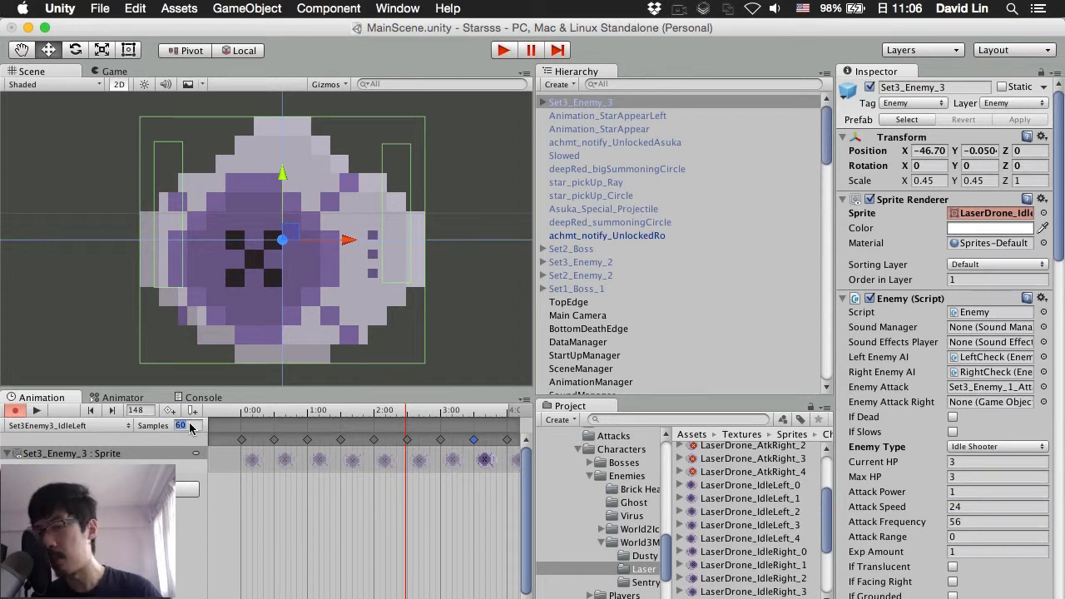
type("90")
key("Return")
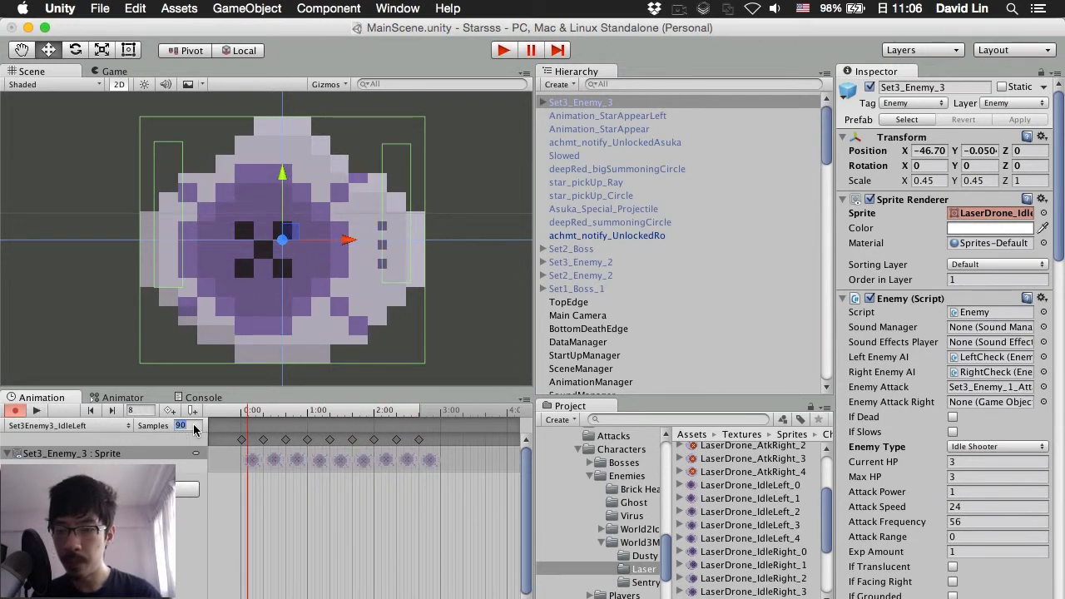
type("95")
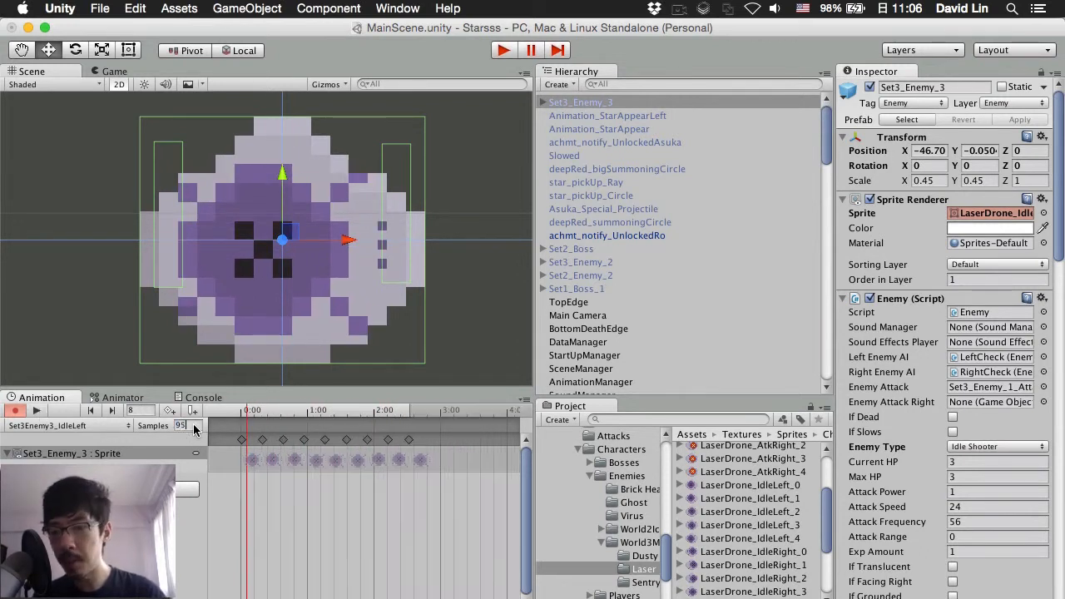
left_click(35, 411)
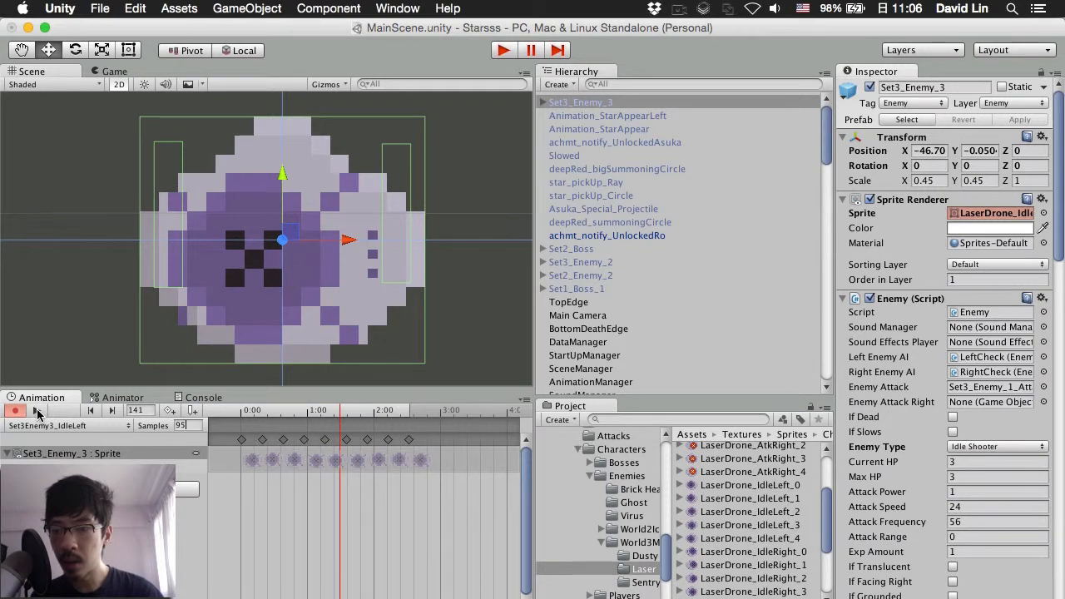
left_click(37, 411)
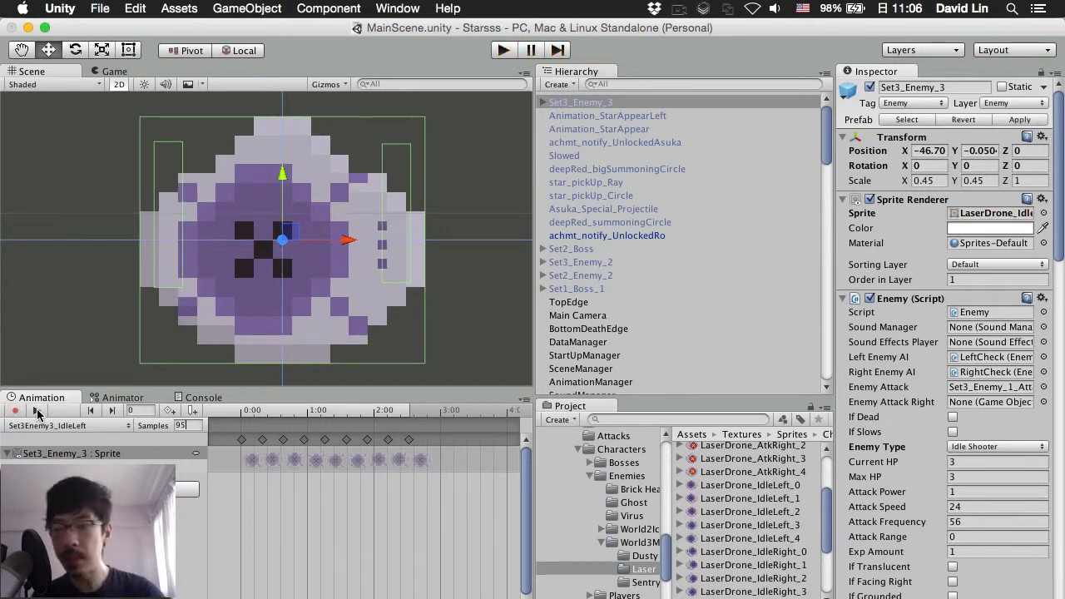
left_click(116, 401)
left_click_drag(256, 474, 321, 476)
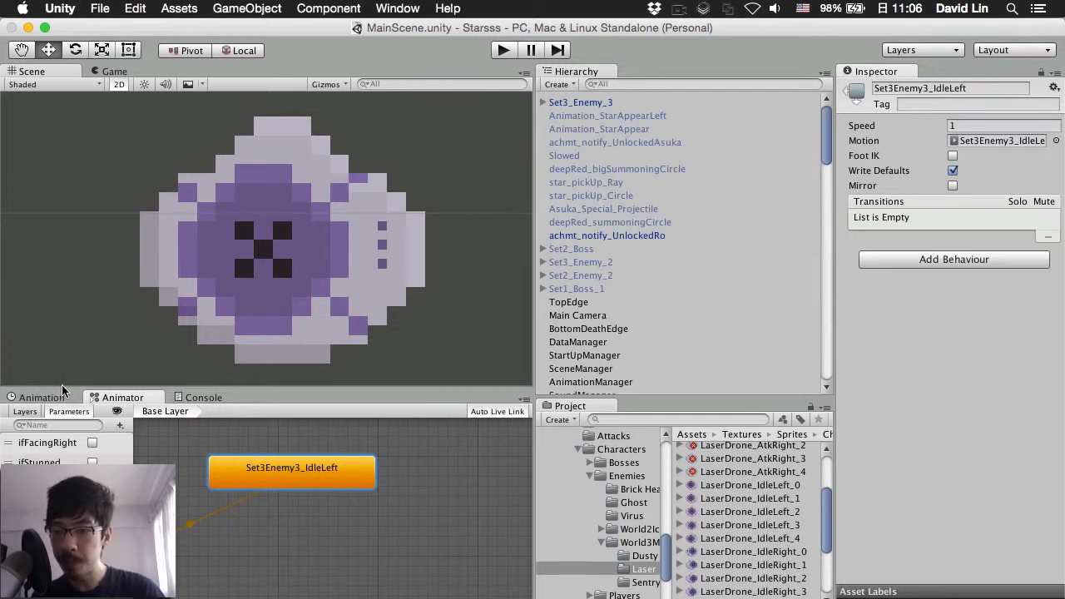
Step: Create a clip named Set3Enemy3_IdleRight and save it into Assets/Animations
left_click(41, 398)
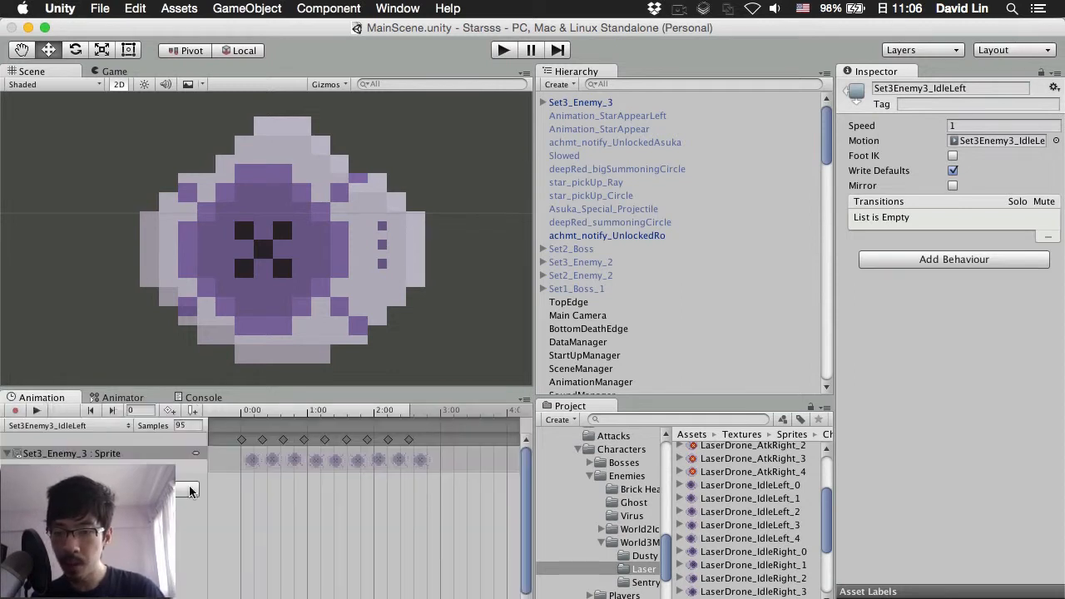
left_click(74, 423)
left_click(78, 446)
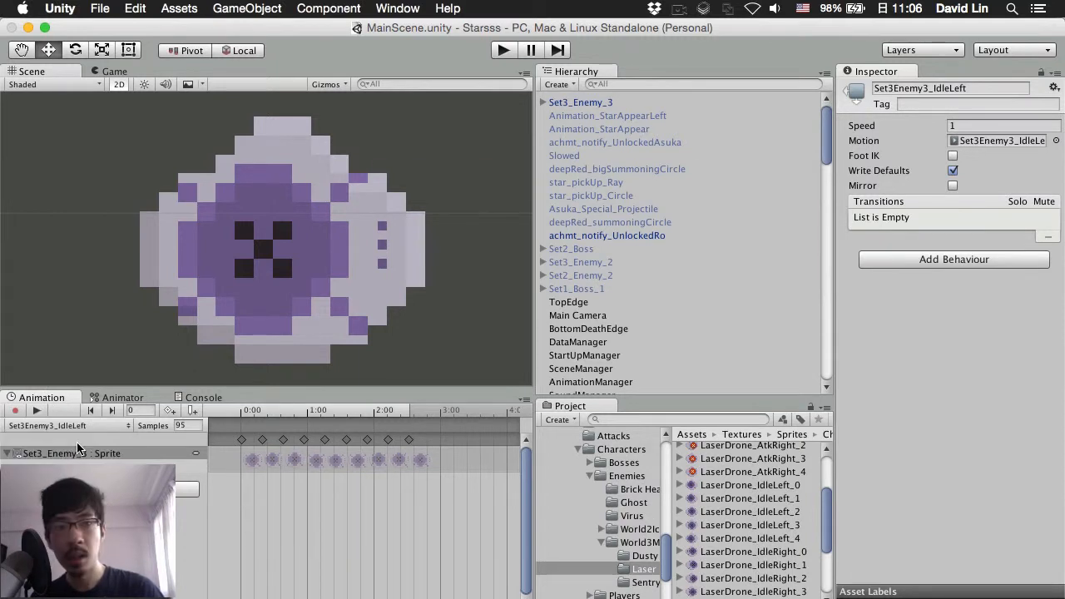
type("Set")
type("3Enemy")
type("3_IdleRig")
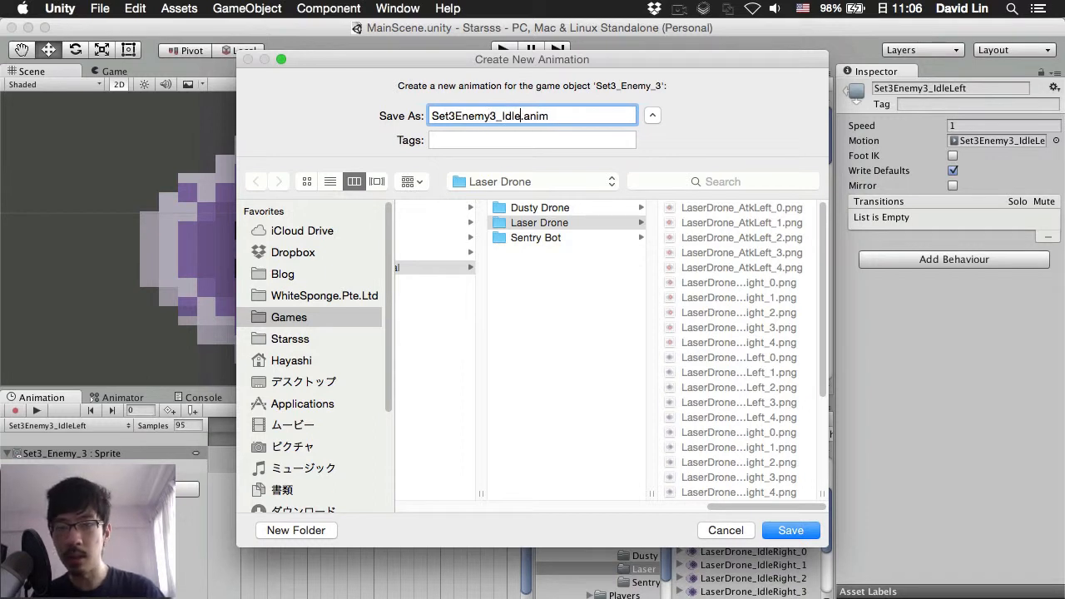
type("ht")
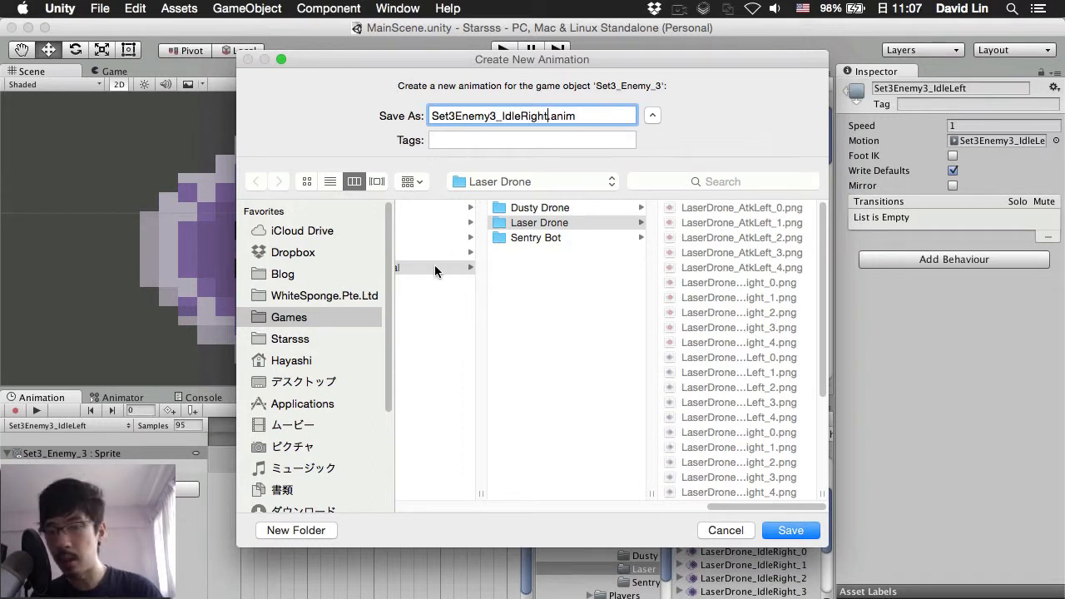
left_click(434, 266)
key("Left")
key("Left")
key("Left")
key("Left")
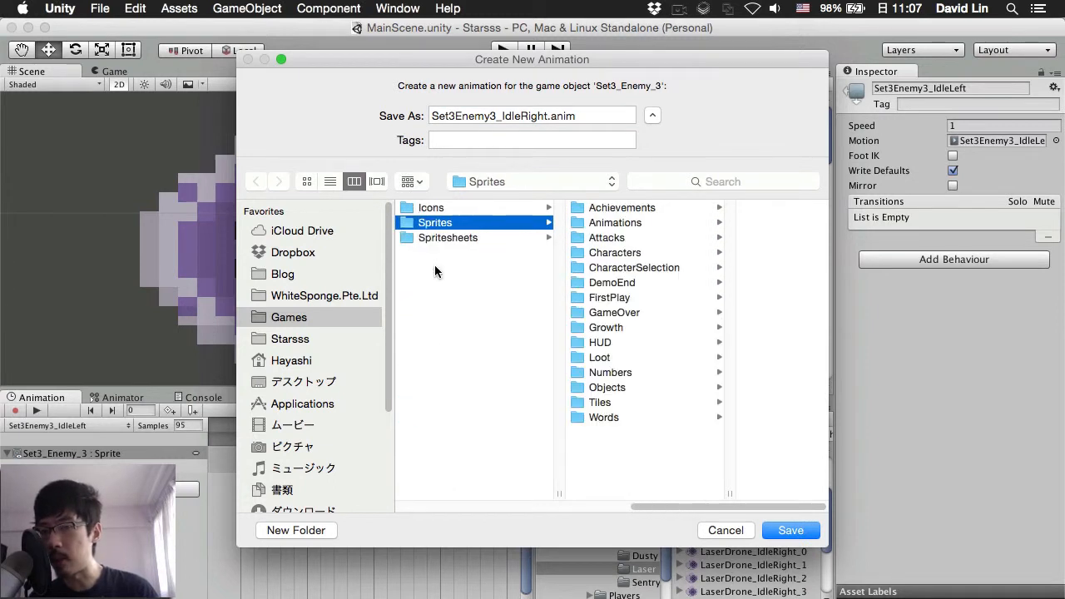
key("Left")
key("Right")
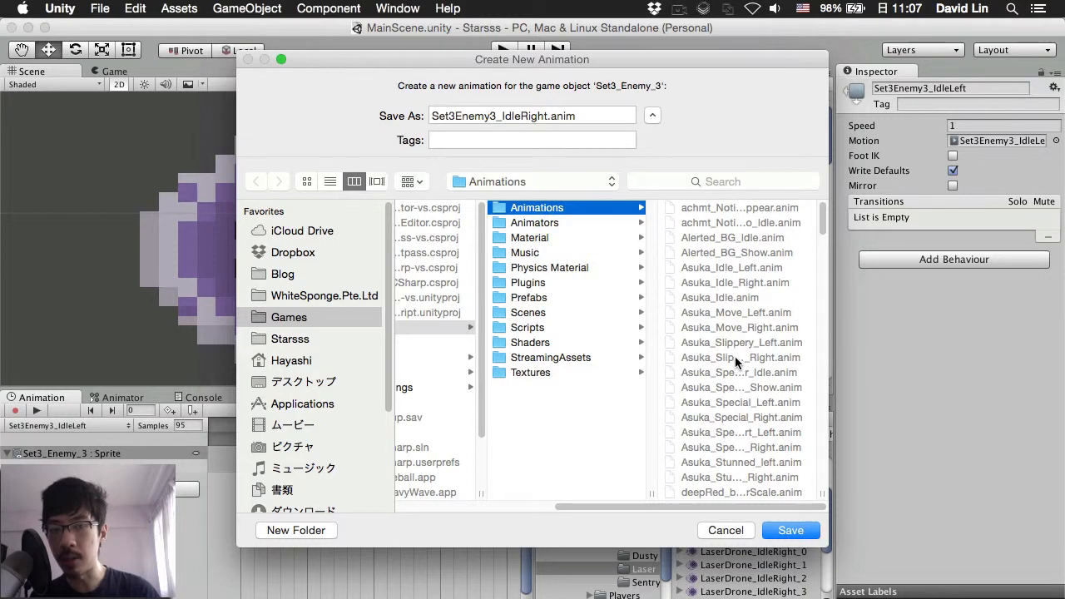
key("Return")
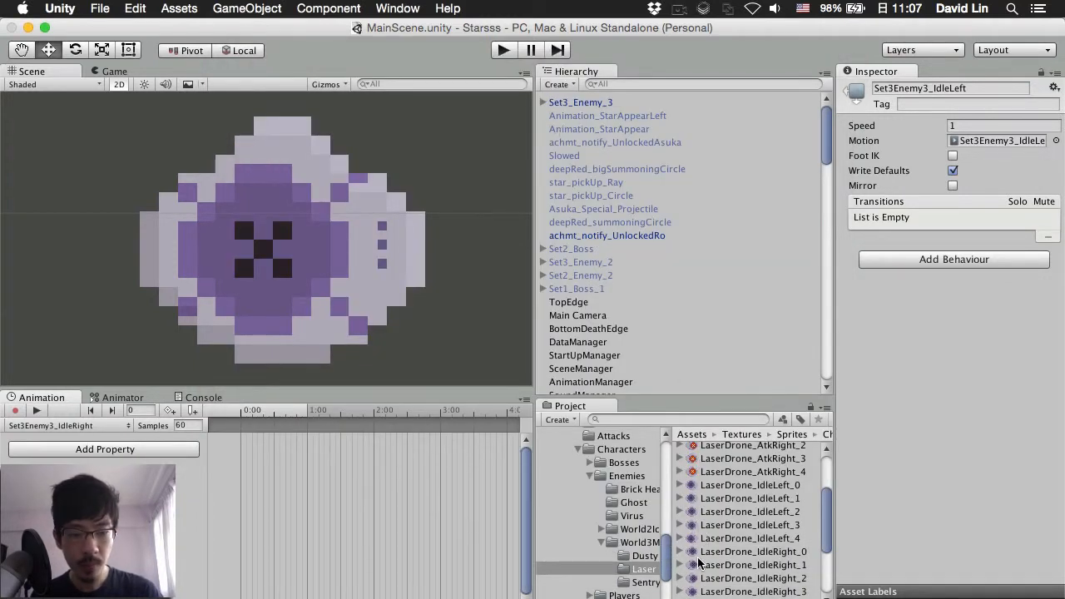
Step: Add LaserDrone_IdleRight_0 through _4 as successive keyframes
left_click_drag(695, 556, 230, 429)
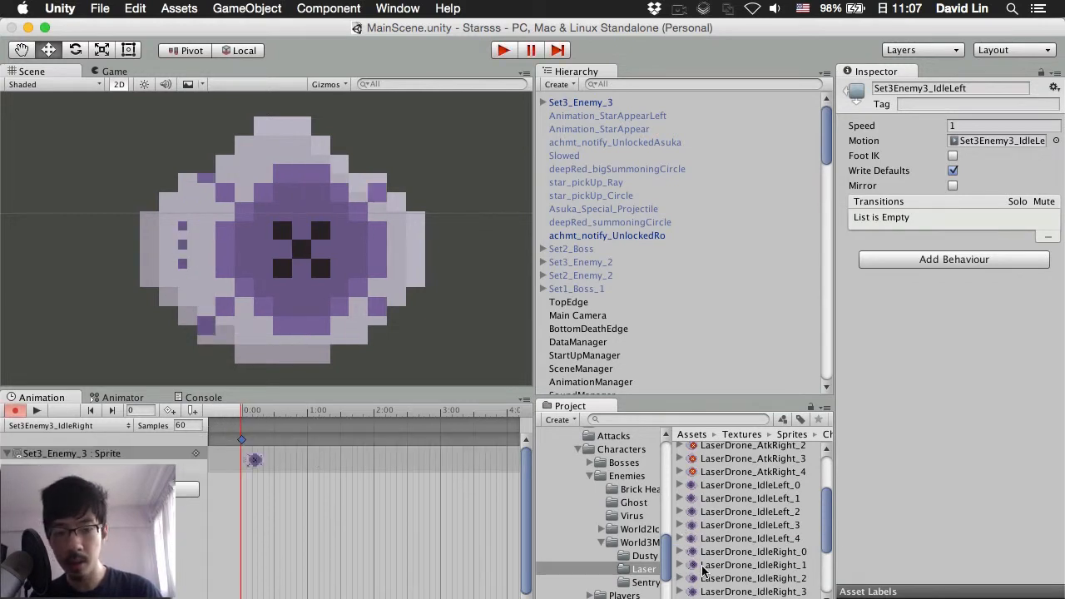
left_click_drag(695, 571, 312, 444)
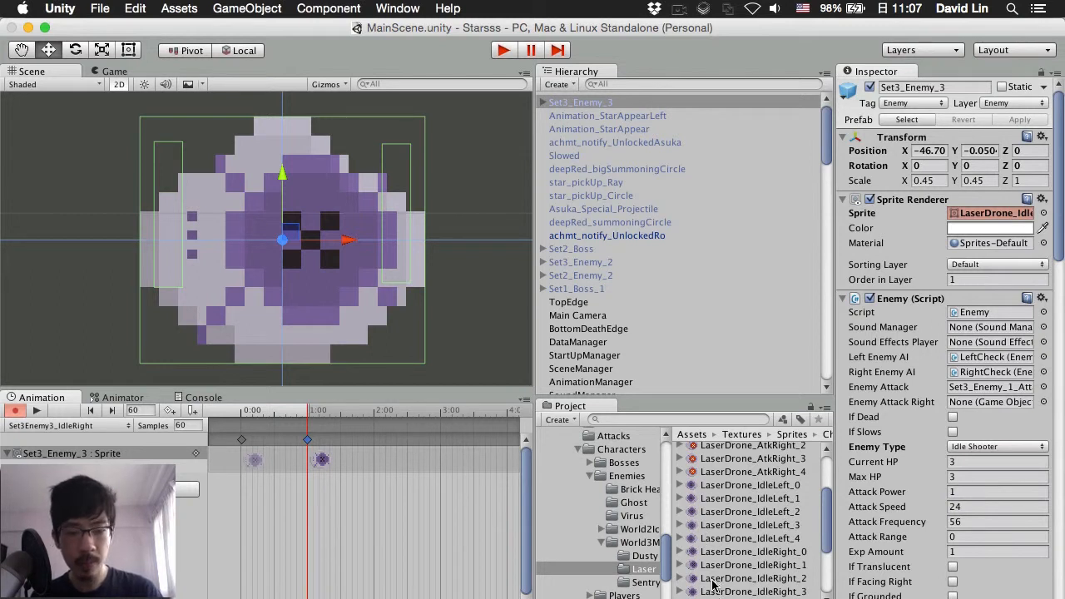
left_click_drag(694, 585, 374, 444)
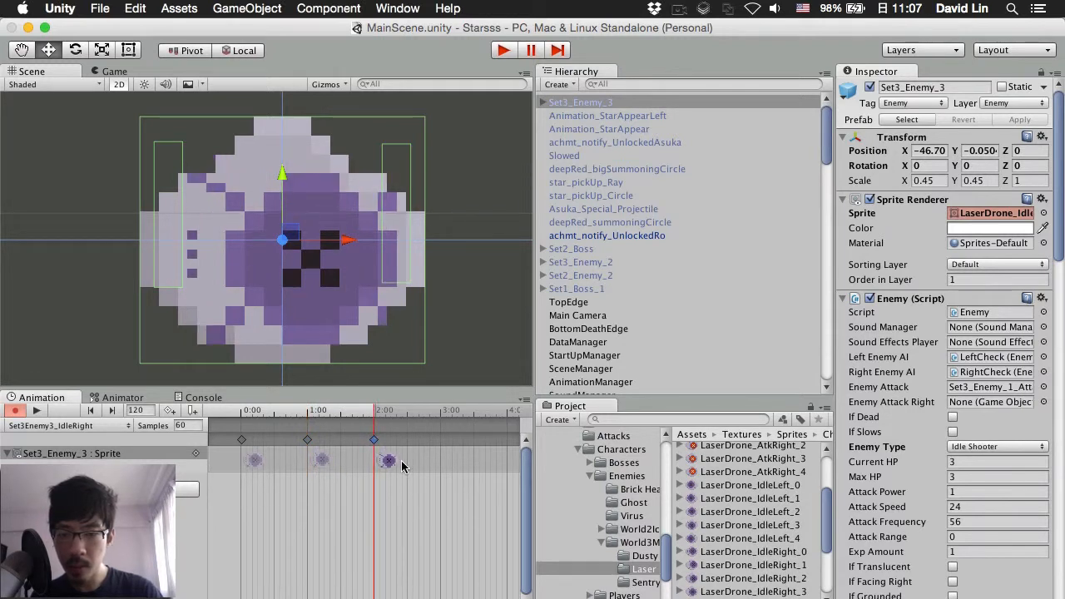
scroll(422, 490, "down", 3)
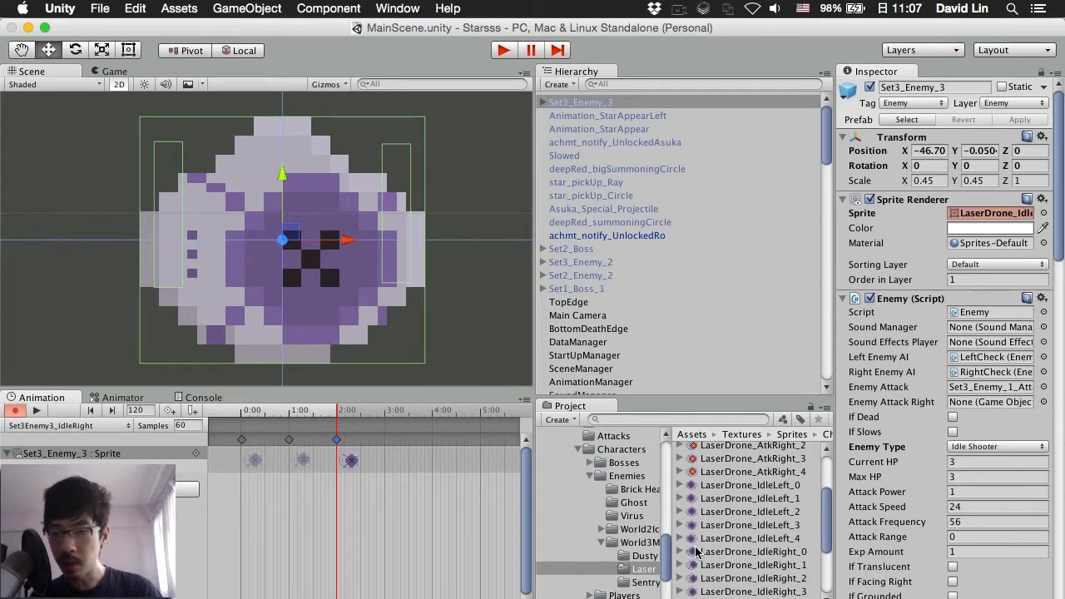
scroll(697, 553, "down", 2)
left_click_drag(696, 557, 384, 441)
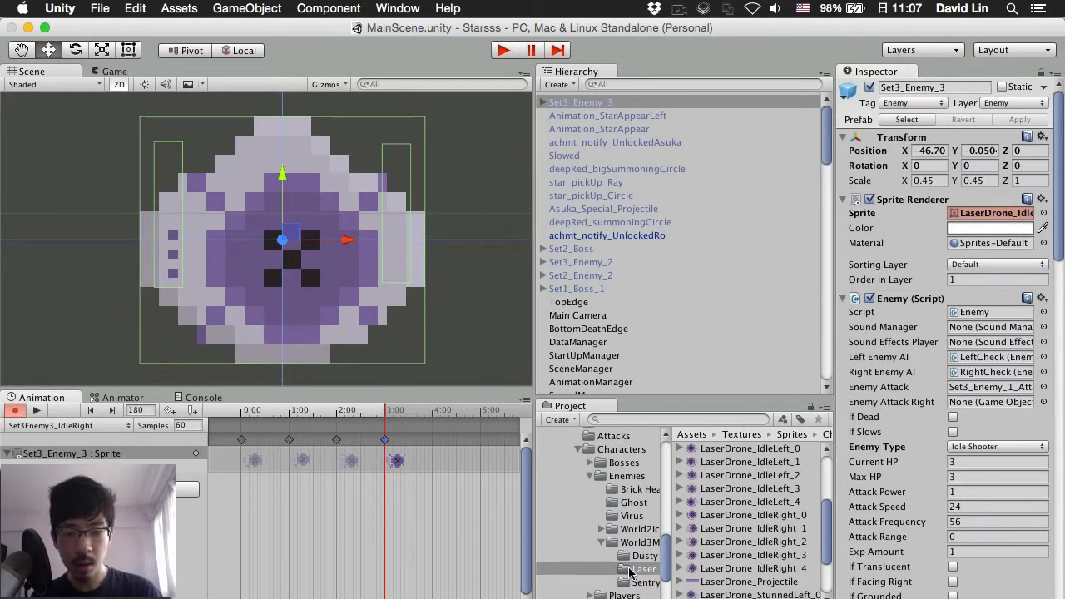
left_click_drag(692, 574, 434, 442)
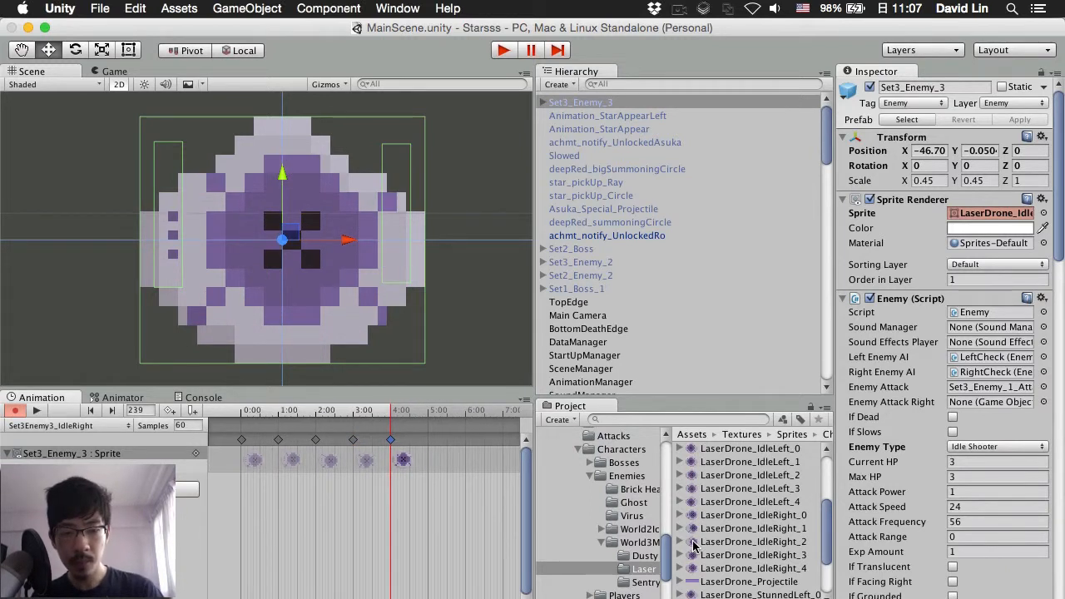
Step: Append IdleRight_3, _2, _1 and _0, ending at frame 480
left_click_drag(693, 564, 429, 442)
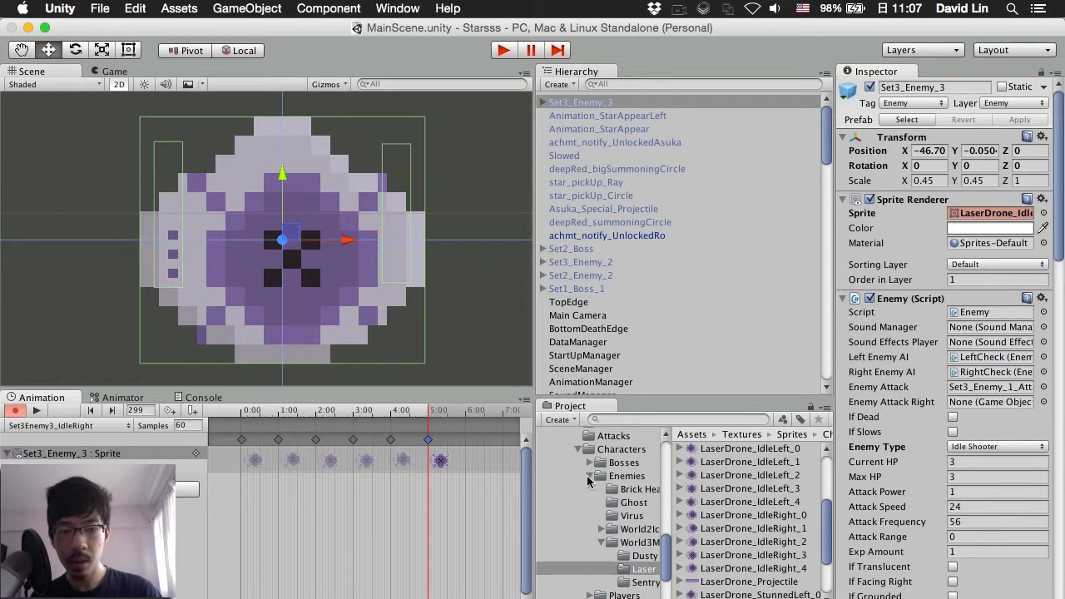
left_click_drag(693, 542, 468, 440)
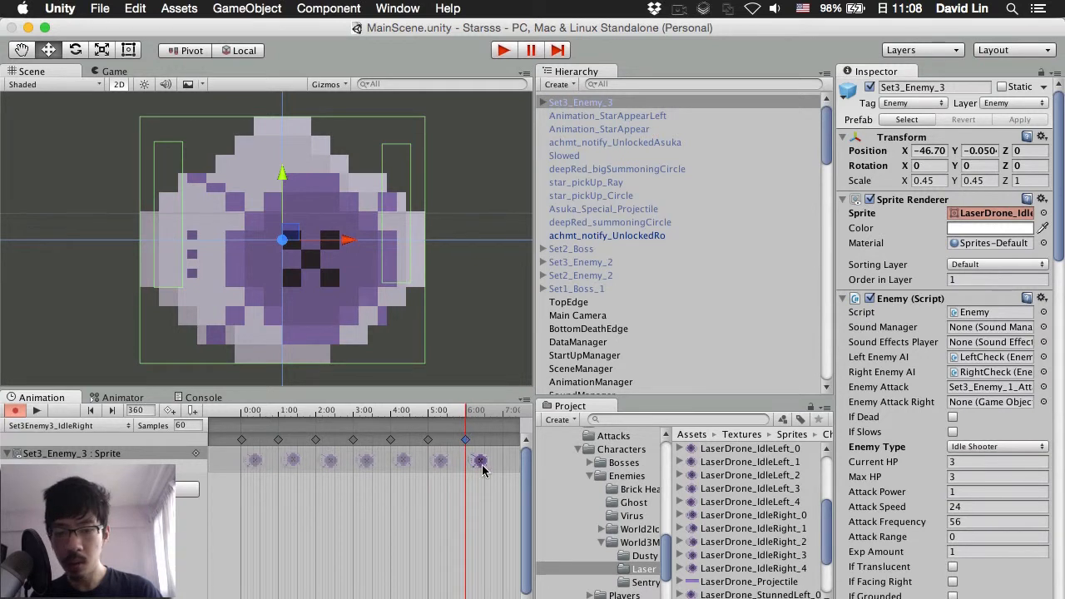
scroll(482, 472, "down", 3)
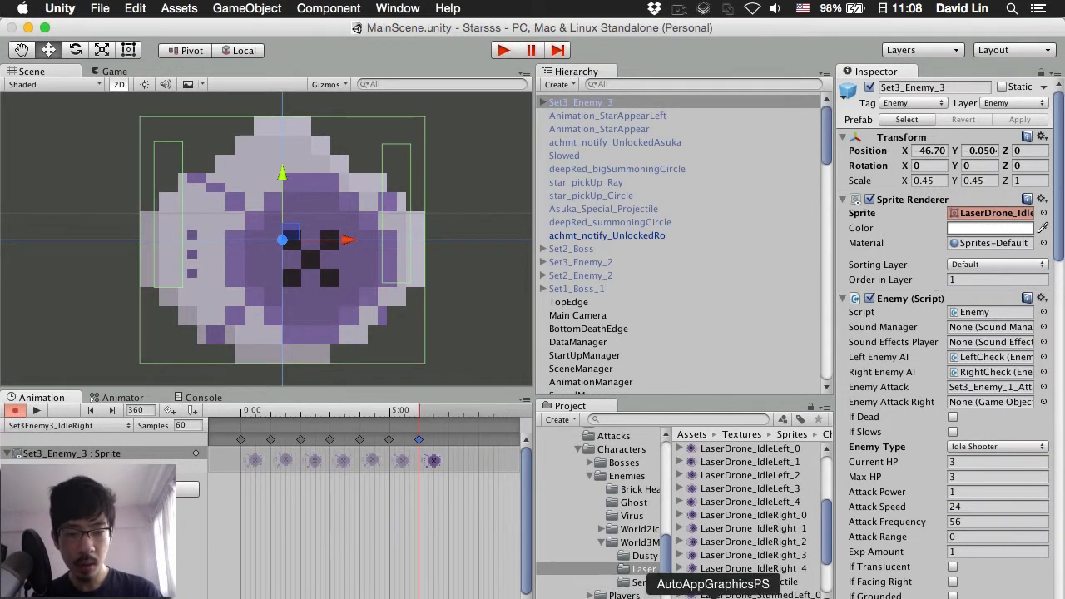
left_click_drag(693, 530, 452, 443)
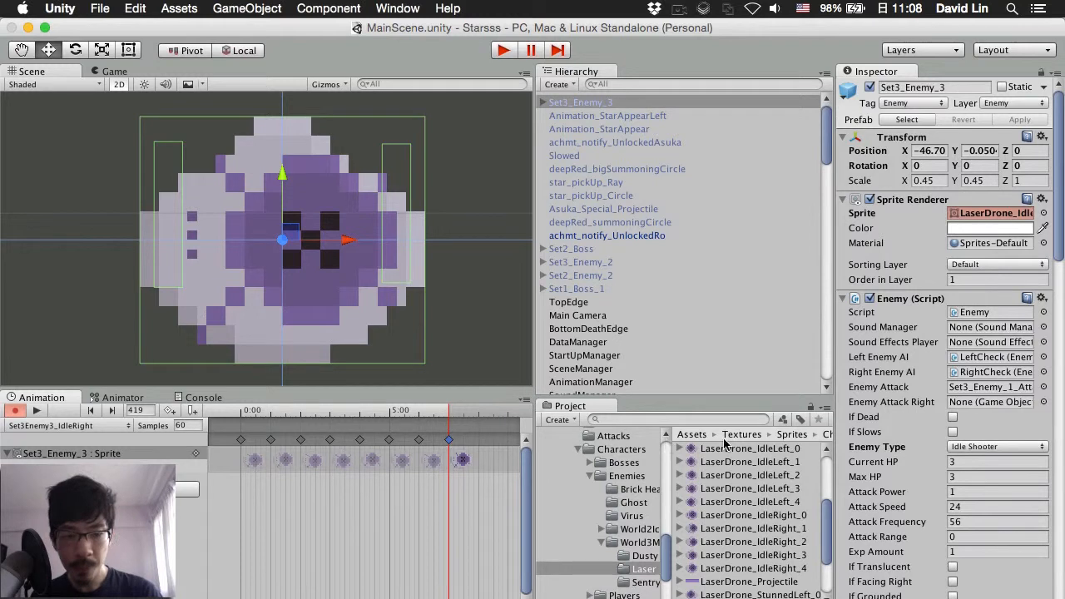
left_click_drag(694, 515, 480, 443)
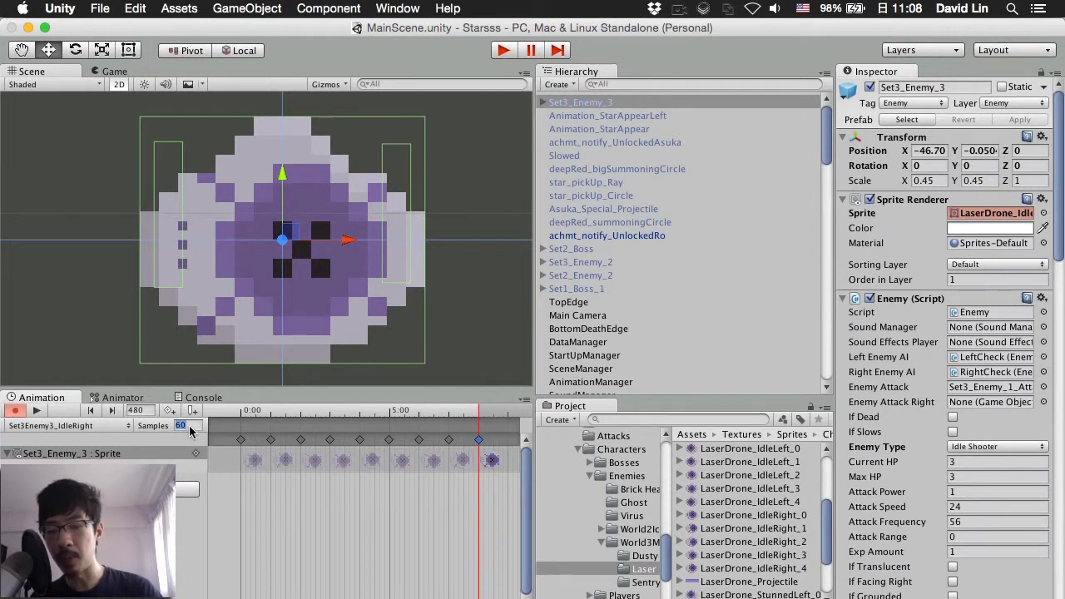
Step: Set the IdleRight clip to 95 samples and play a preview
type("95")
key("Return")
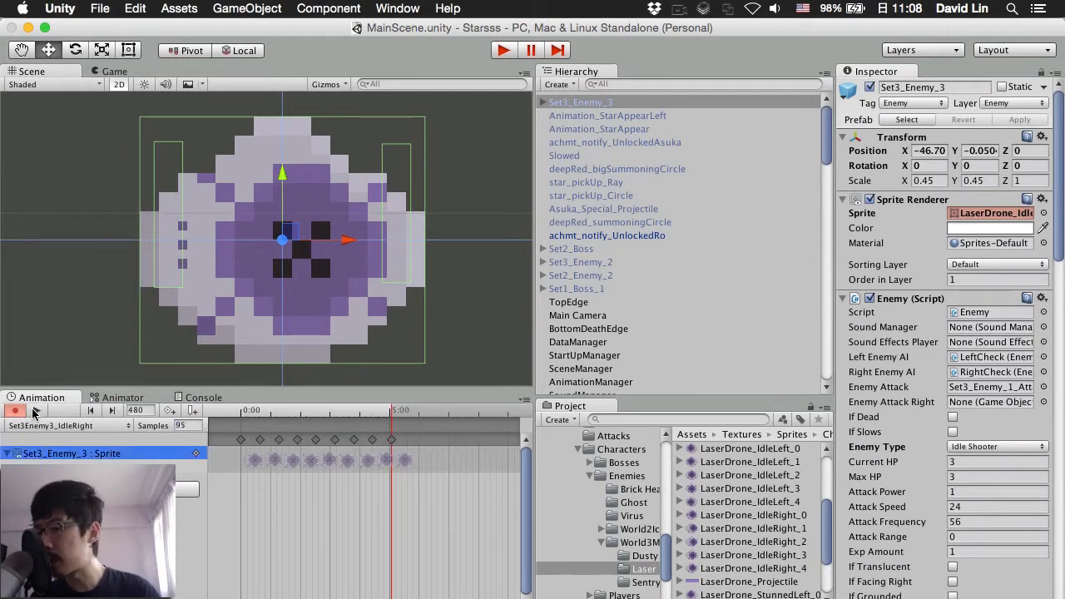
left_click(35, 411)
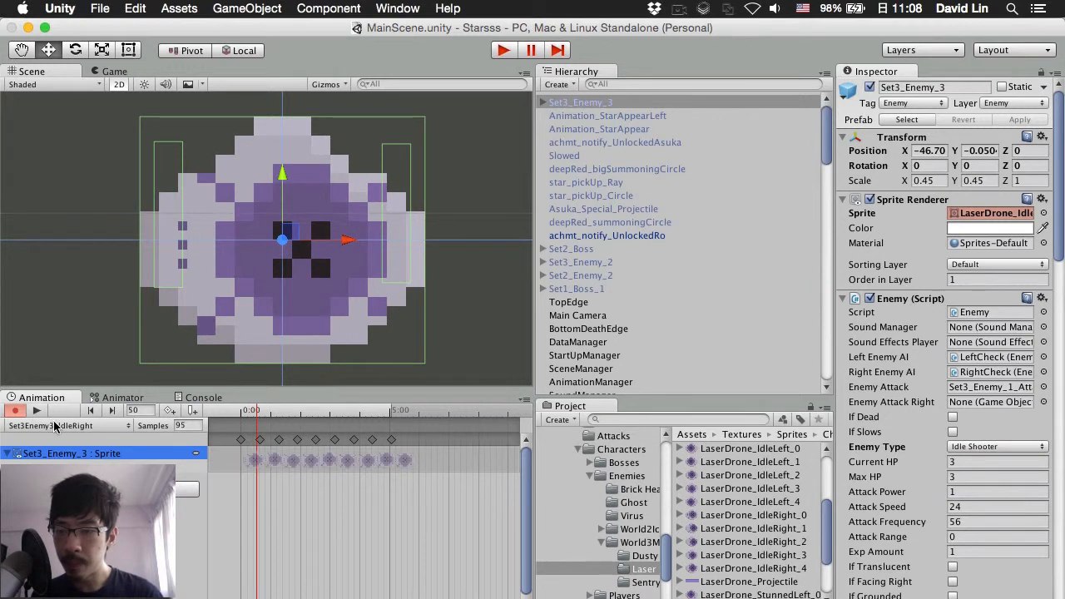
Step: Switch to the Set3Enemy3_IdleLeft clip and set its samples to 60
left_click(54, 426)
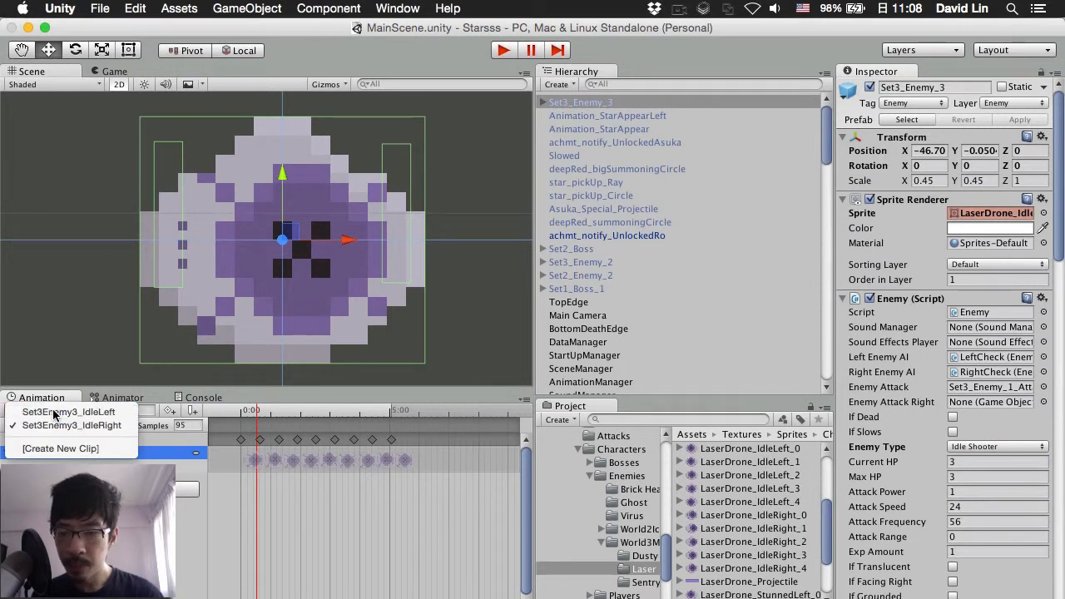
left_click(54, 412)
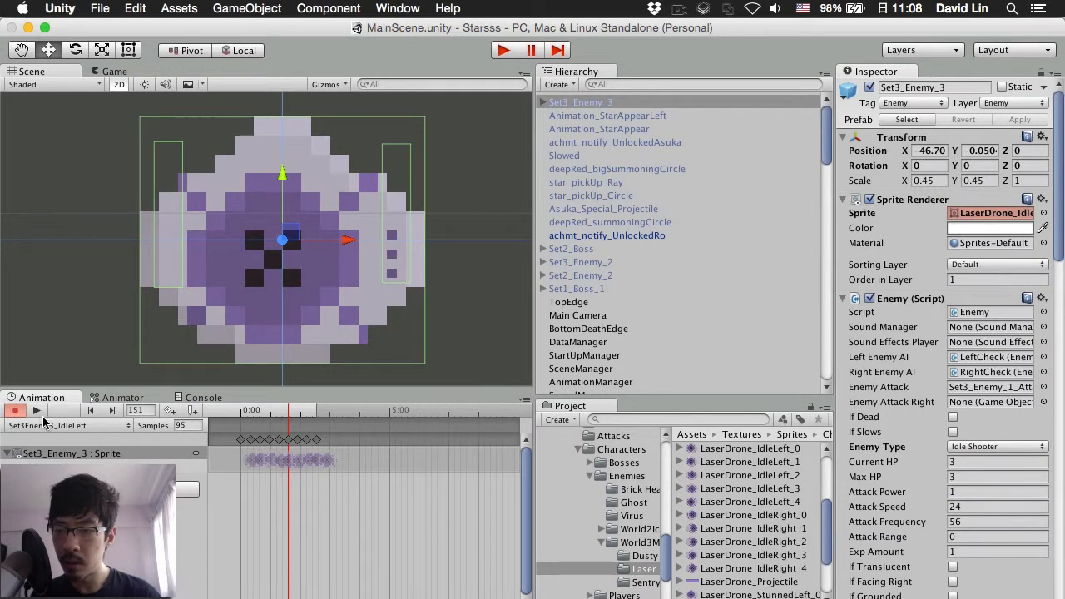
type("60")
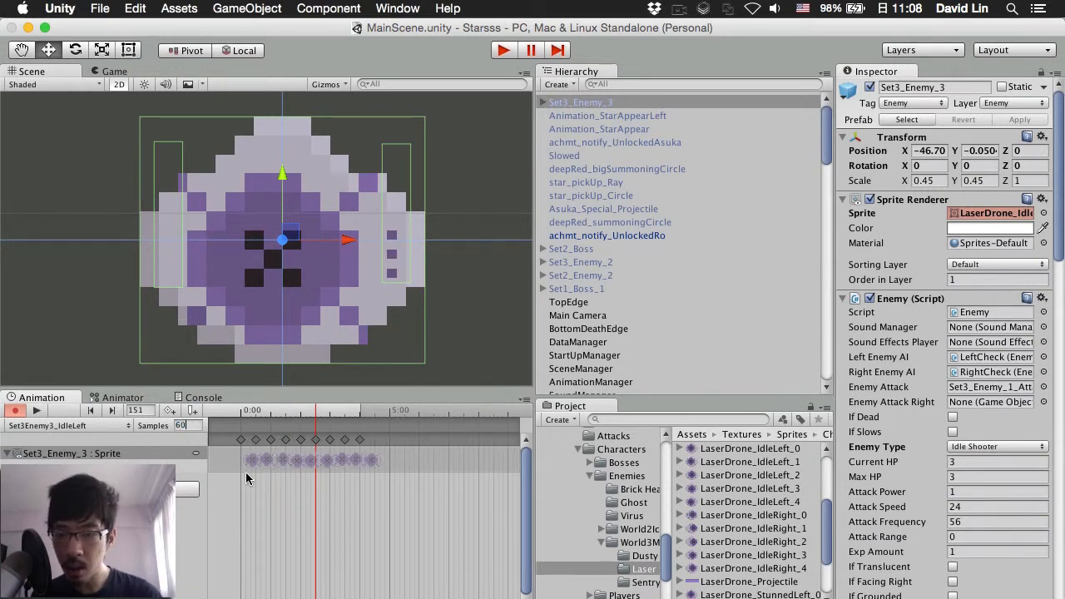
scroll(245, 472, "up", 5)
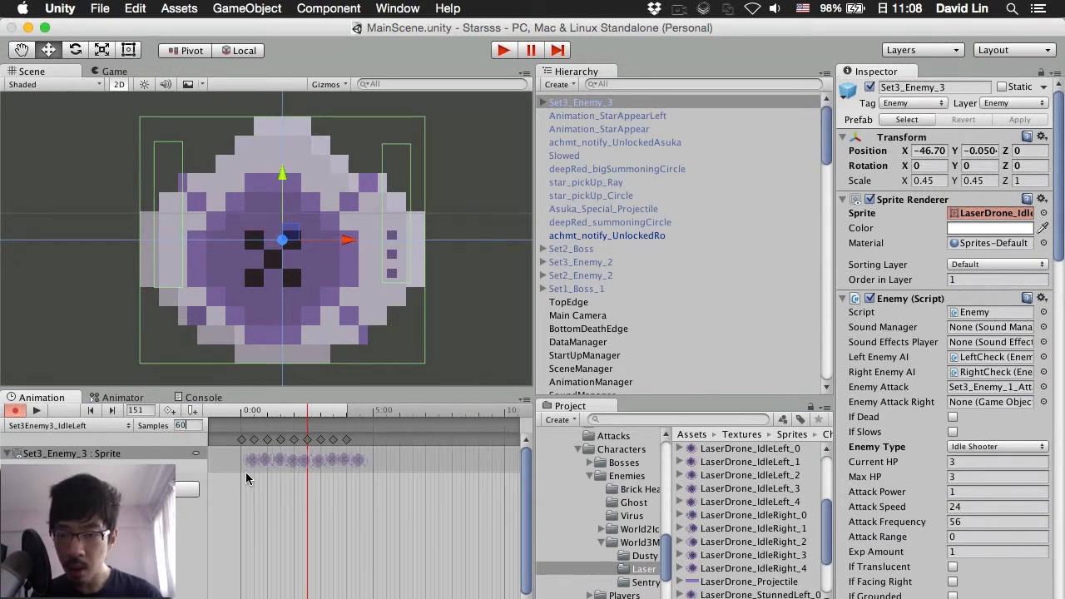
scroll(245, 472, "up", 5)
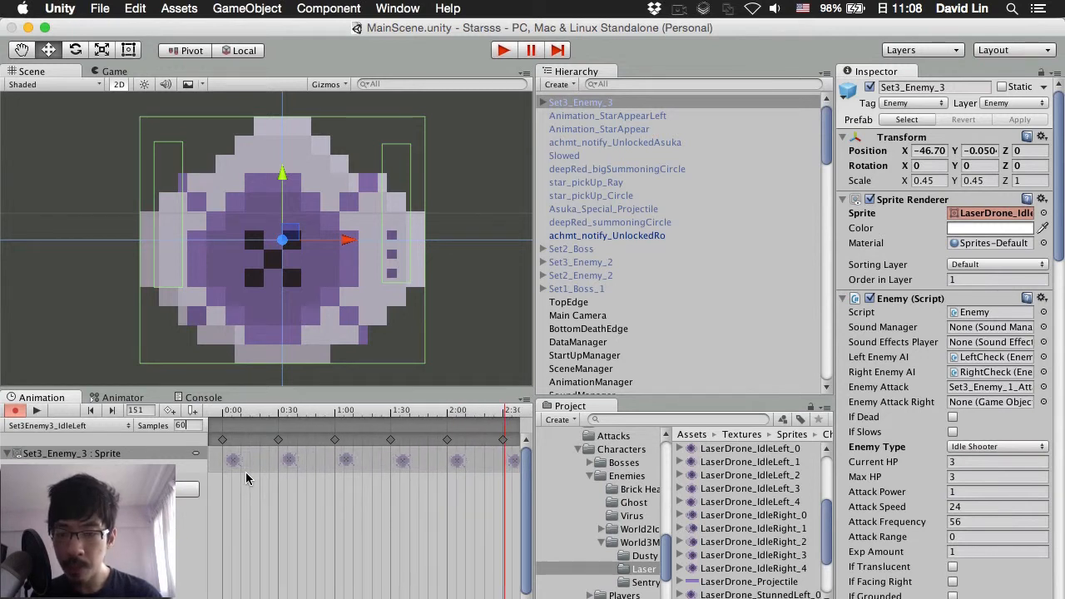
scroll(246, 478, "down", 4)
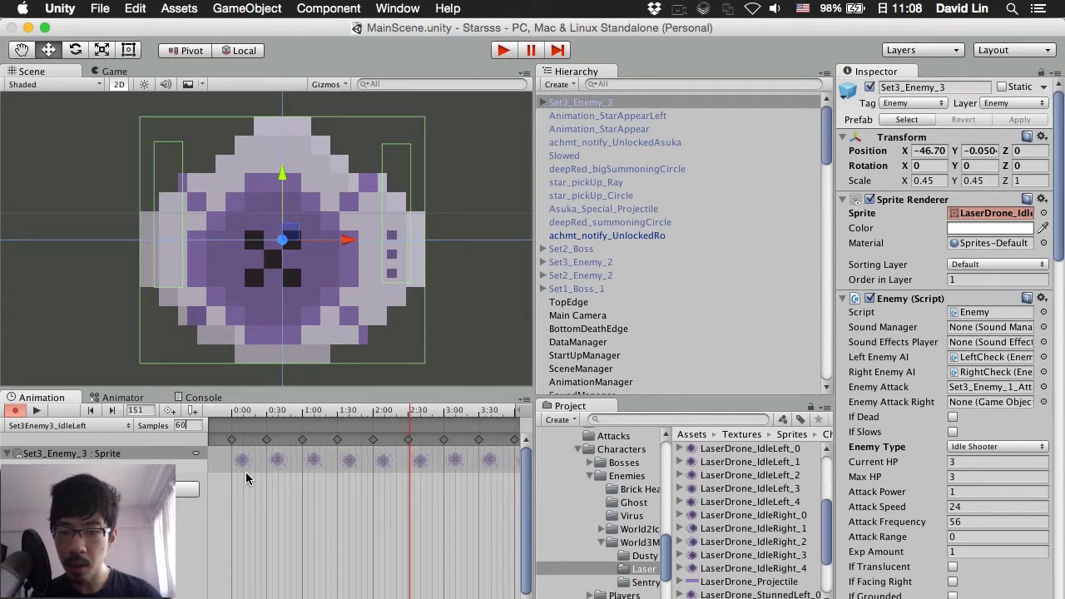
Step: Check Set3_Enemy_2's MoveRight clip, leaving its samples at 120
left_click(595, 265)
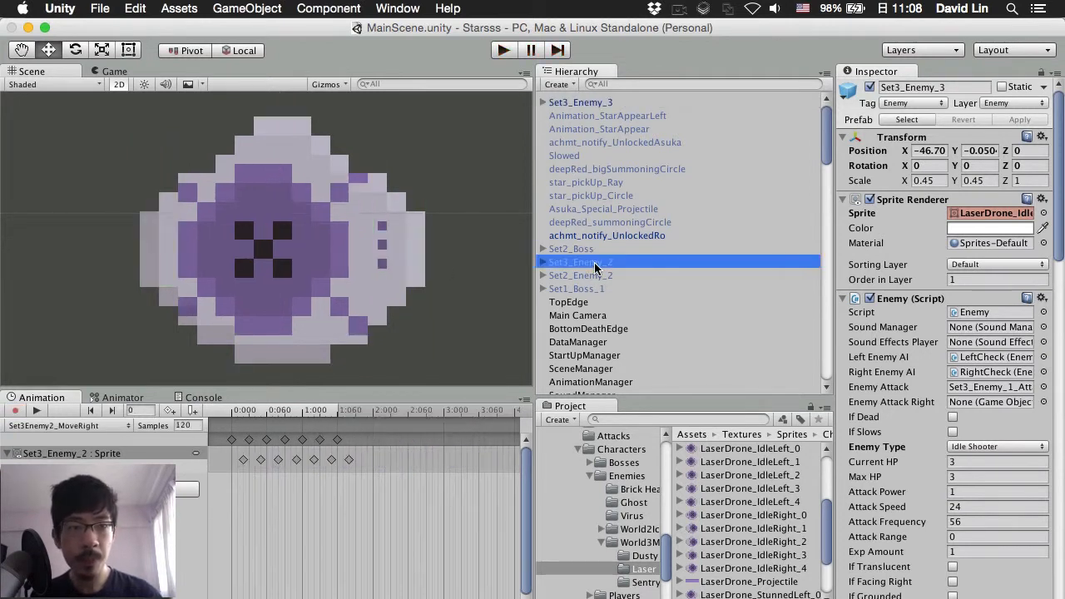
left_click(198, 426)
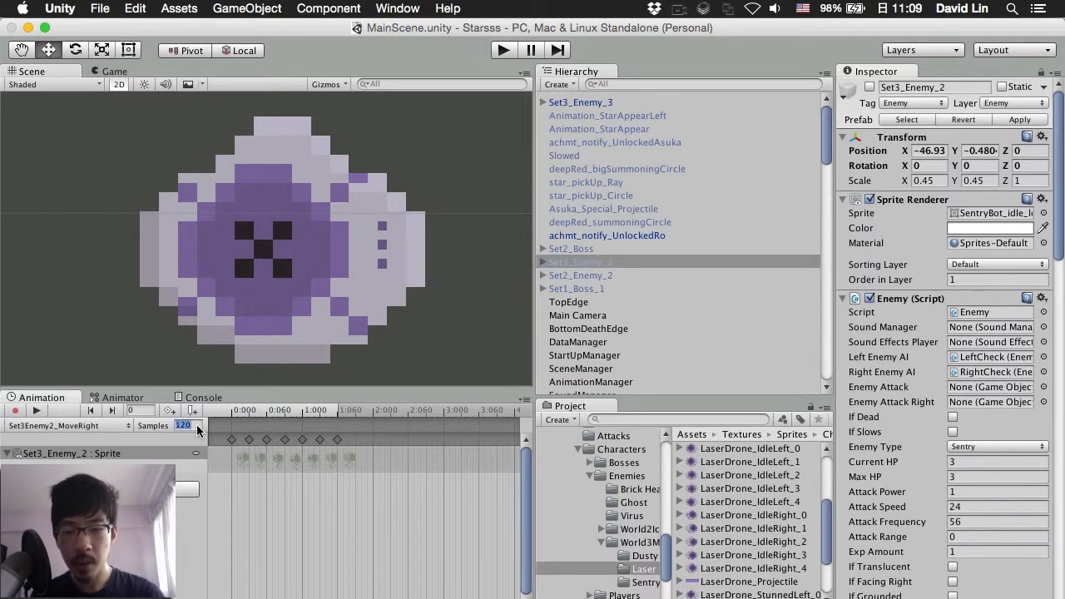
type("60")
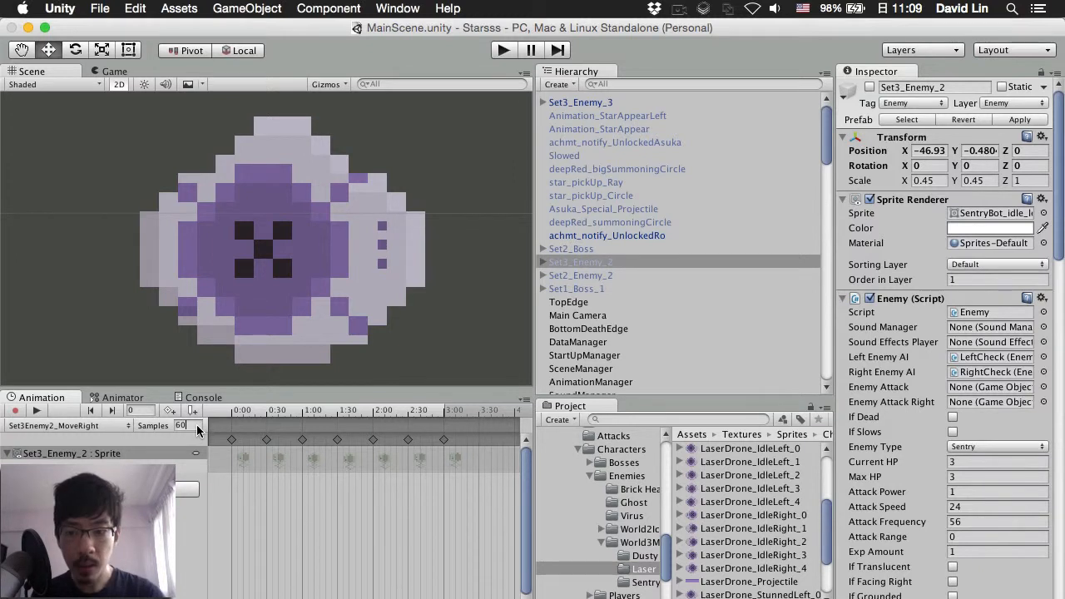
key("BackSpace")
key("BackSpace")
type("120")
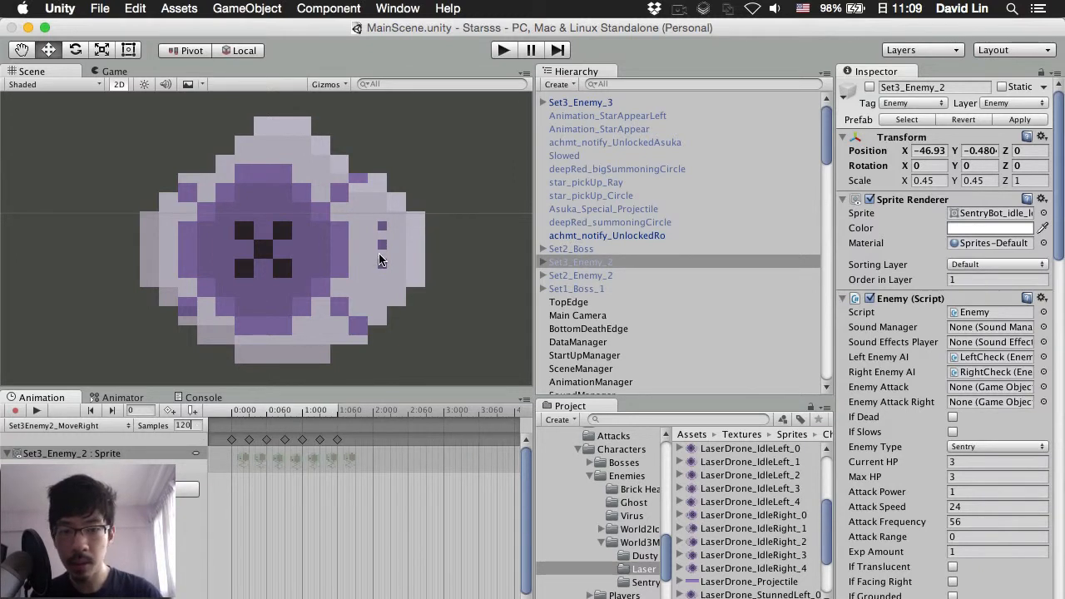
Step: Set Set3_Enemy_3's IdleLeft clip back to 95 samples, then load the IdleRight clip
left_click(283, 219)
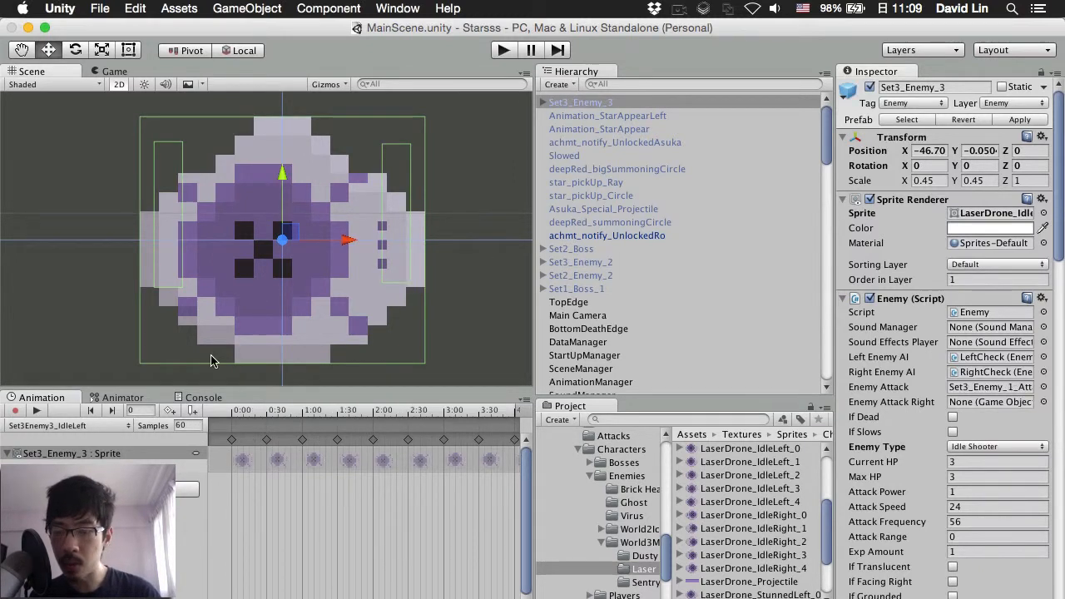
left_click(181, 425)
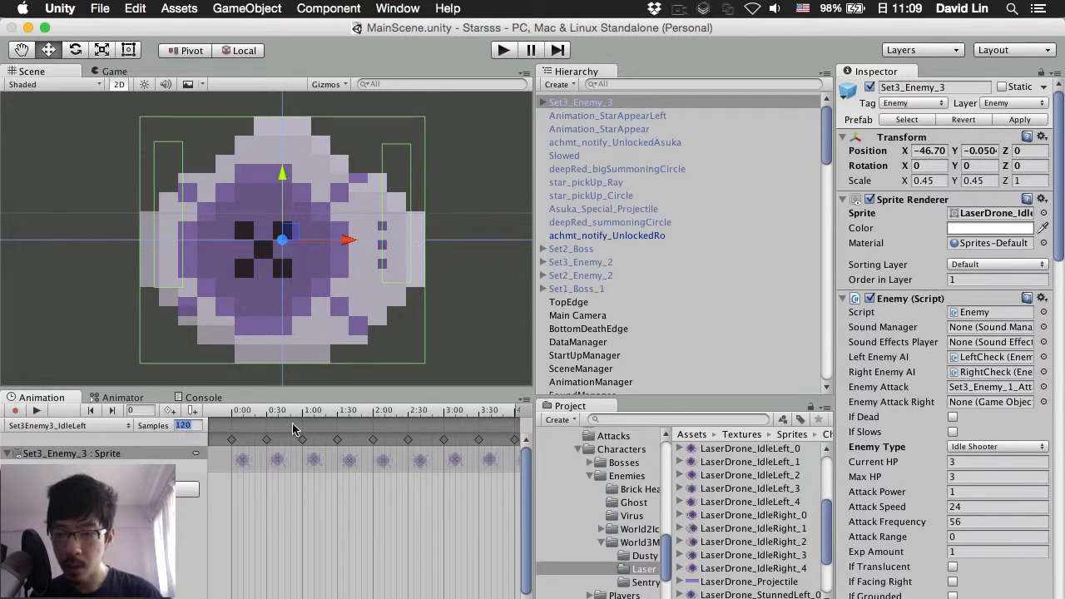
type("60")
left_click(466, 197)
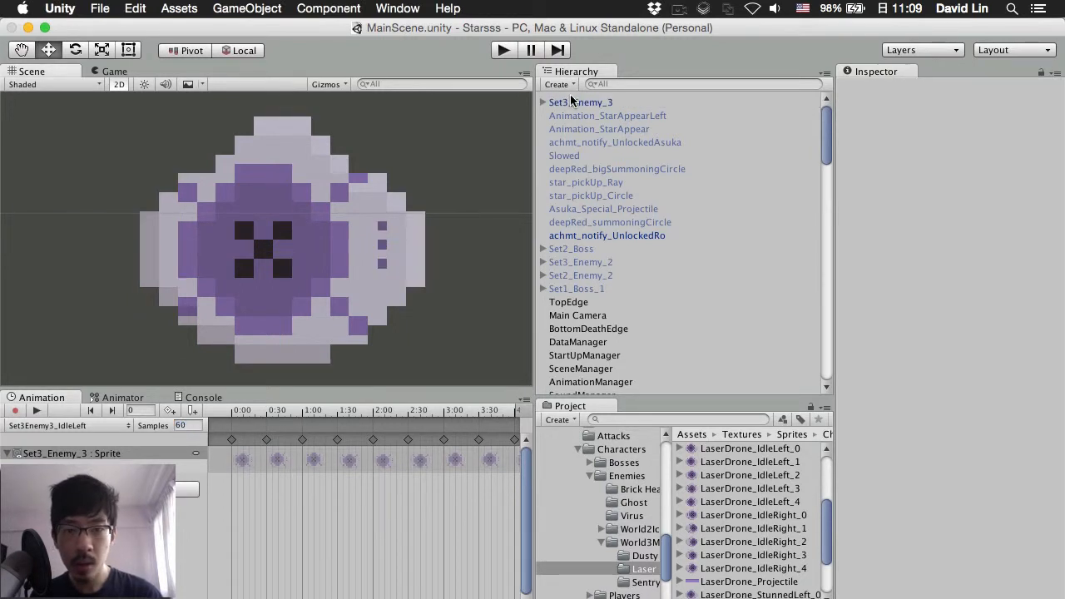
left_click(572, 102)
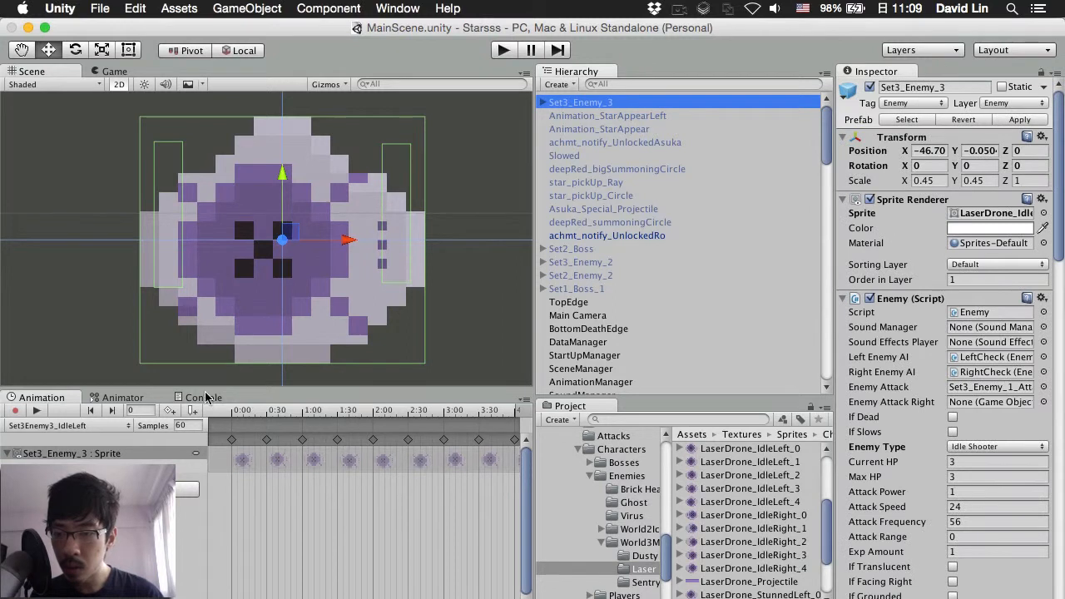
left_click(191, 429)
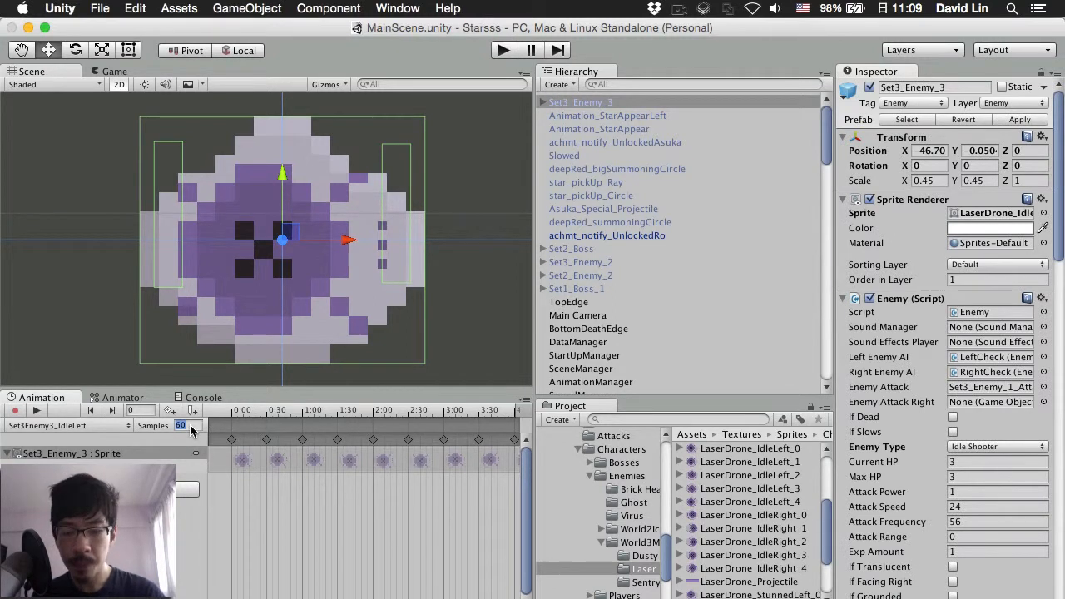
type("95")
key("Return")
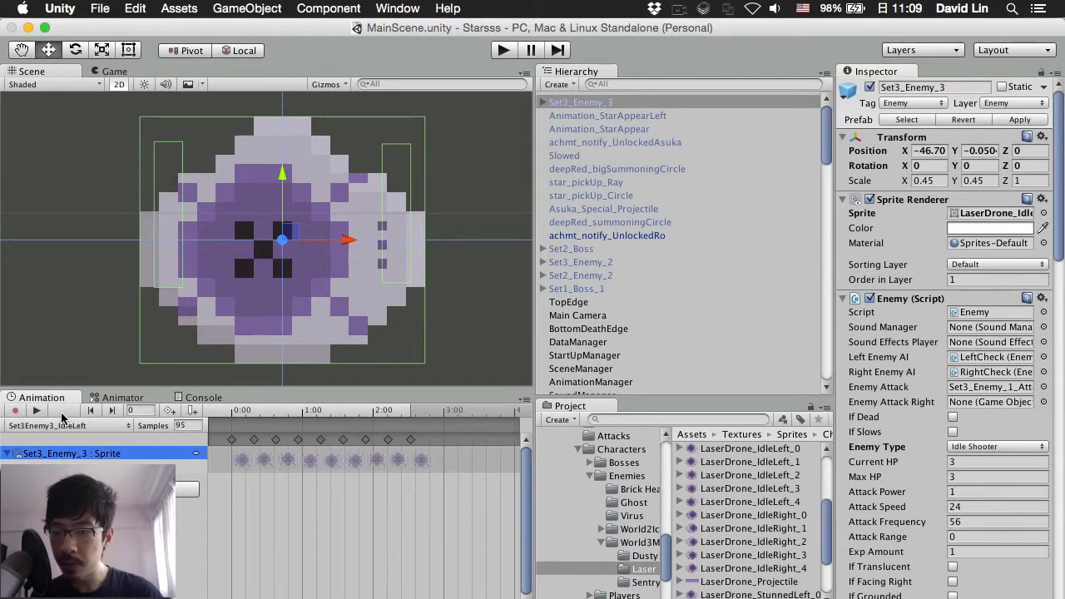
left_click(51, 427)
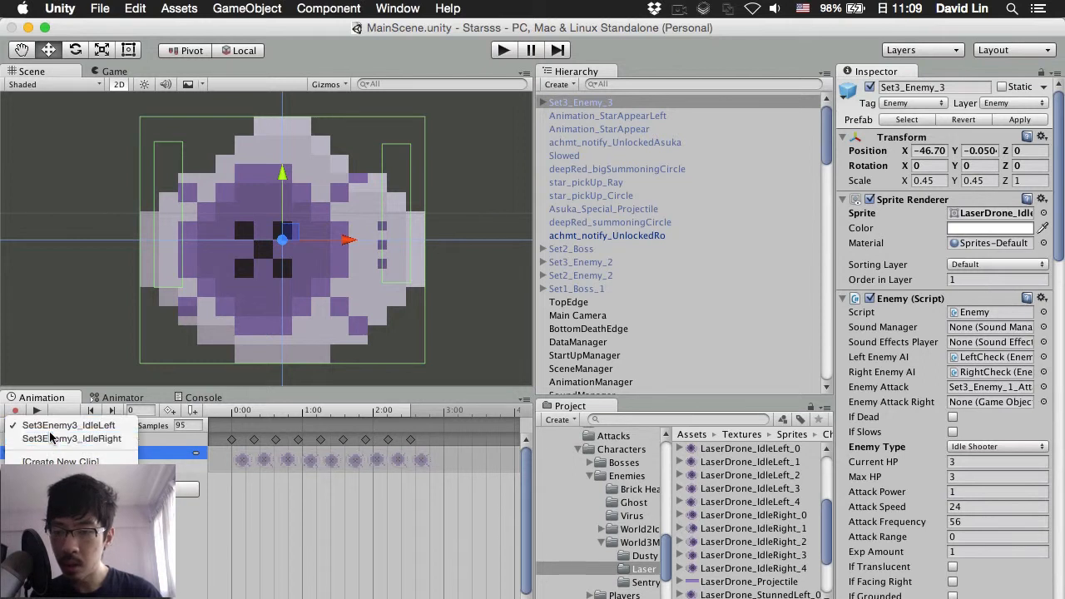
left_click(50, 437)
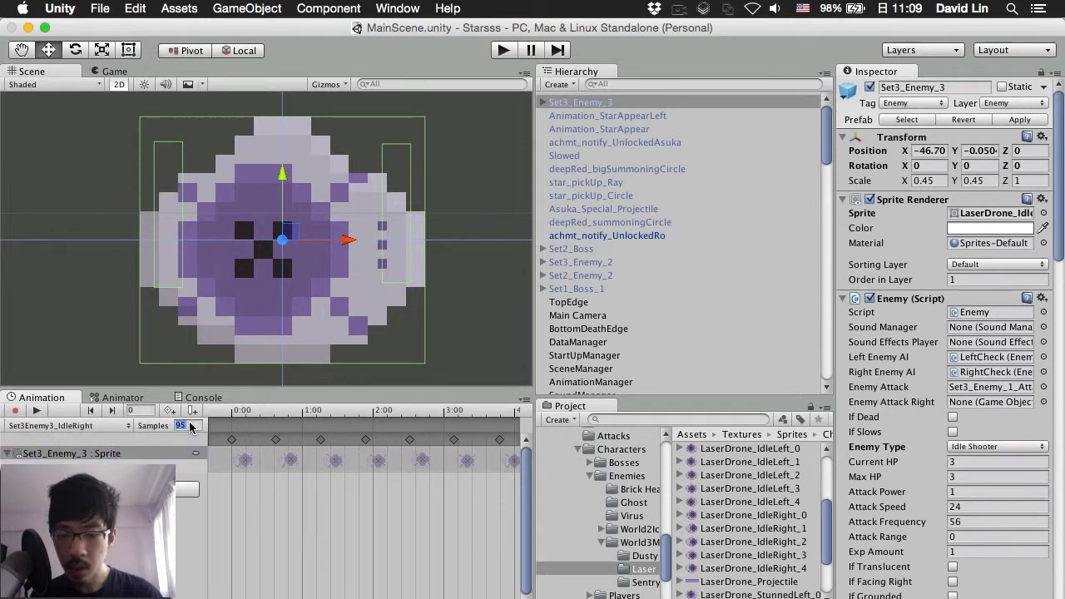
Step: Set IdleRight to 60 samples and pull the first keyframes in to 0:30, 1:00, 1:30 and 1:55
type("60")
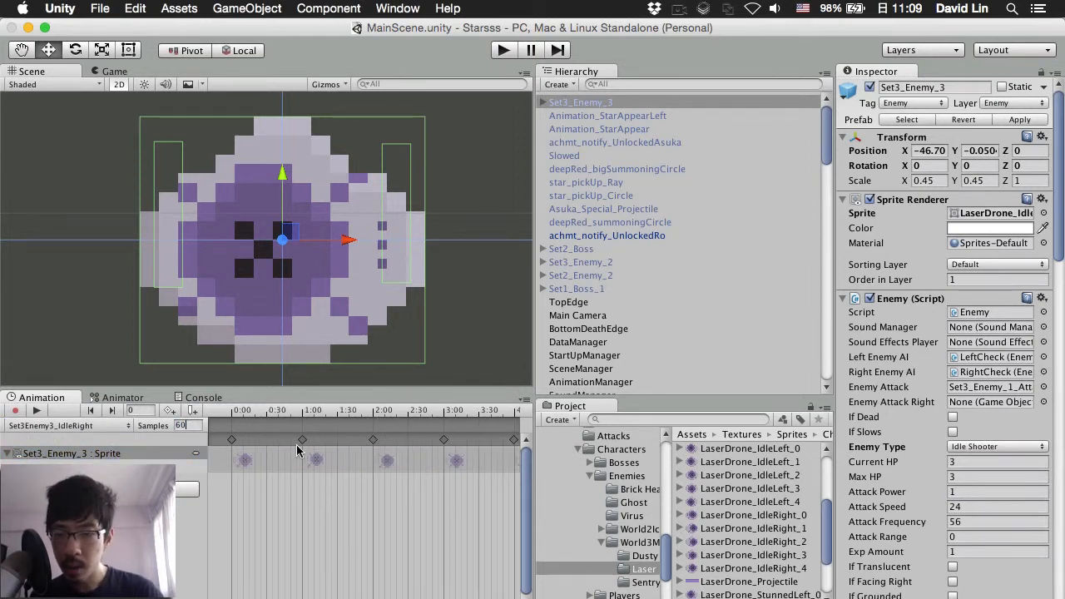
left_click_drag(301, 448, 267, 444)
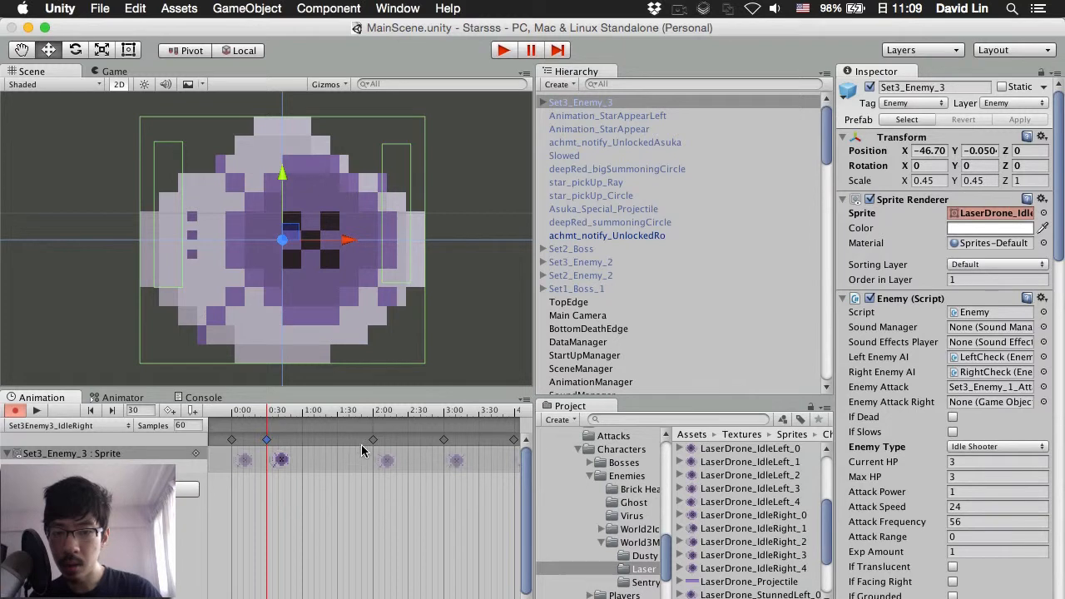
left_click_drag(373, 443, 304, 443)
left_click_drag(444, 445, 337, 445)
scroll(366, 454, "down", 2)
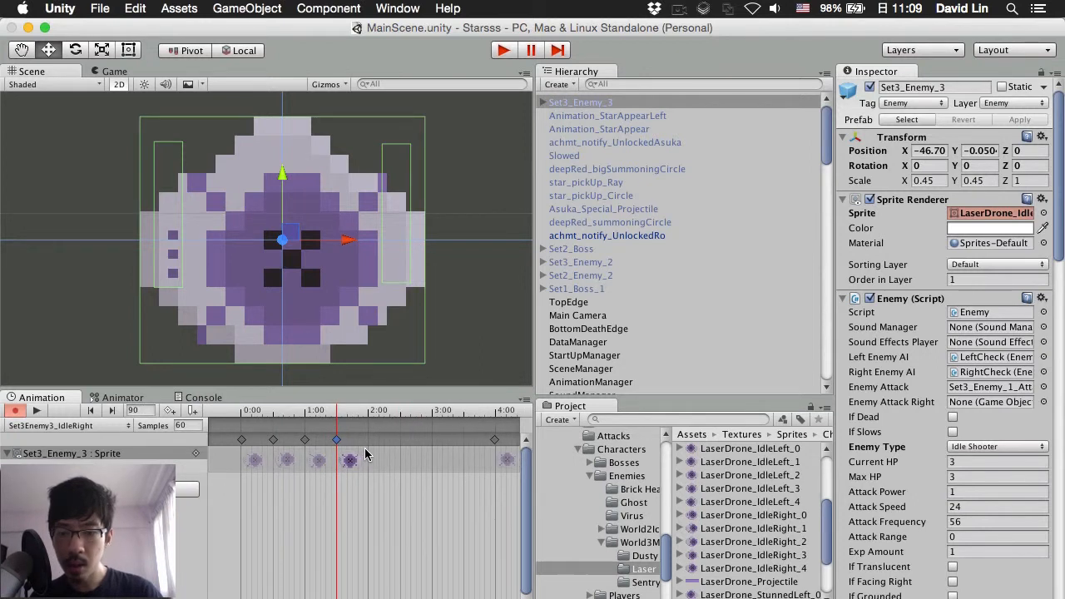
left_click_drag(475, 444, 360, 434)
Step: Pull the remaining keyframes in to about 2:35, 2:50 and beyond, ending the clip at frame 240
scroll(382, 444, "down", 2)
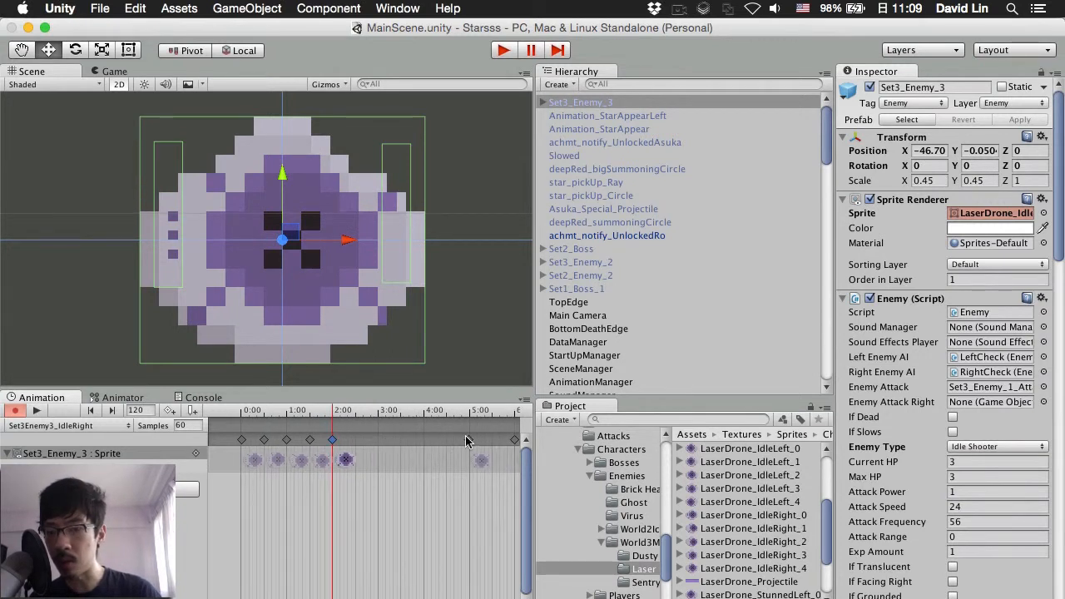
left_click_drag(468, 443, 355, 450)
scroll(394, 456, "down", 2)
left_click_drag(474, 443, 357, 443)
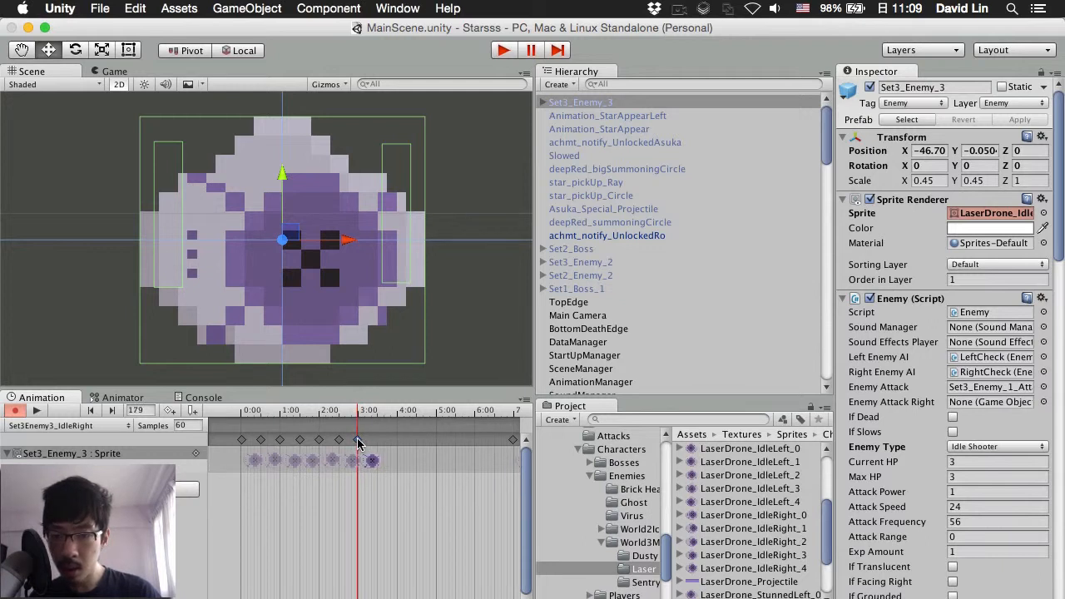
scroll(364, 448, "up", 3)
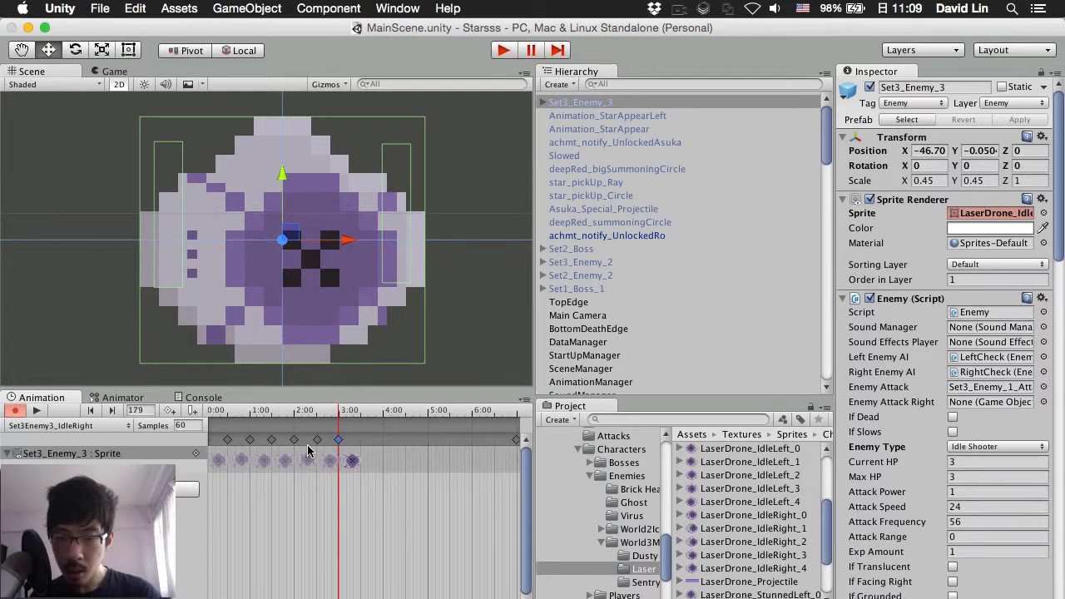
left_click_drag(338, 442, 342, 442)
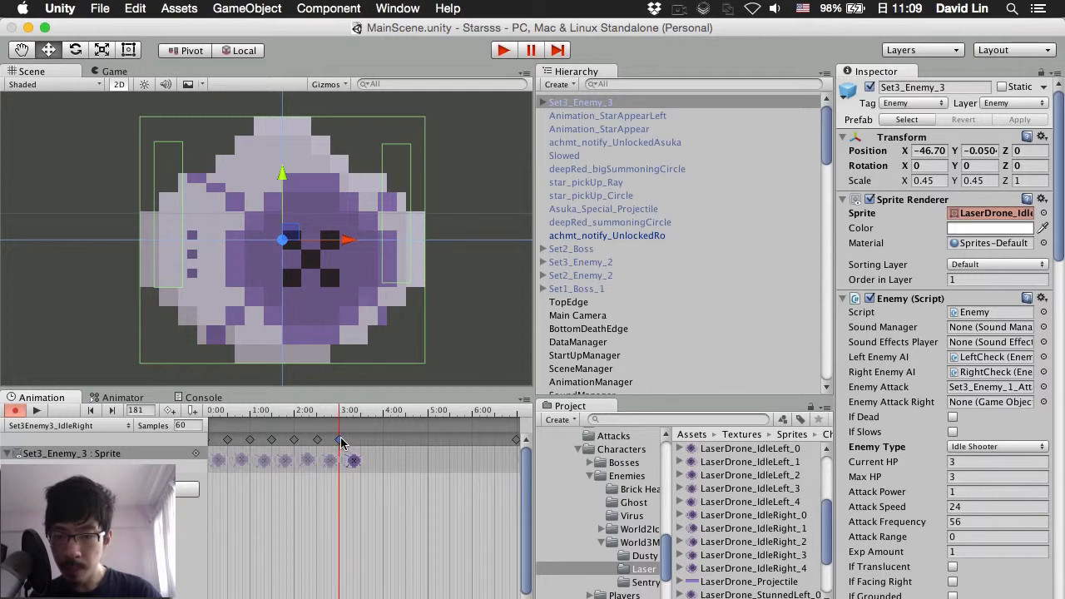
scroll(376, 453, "down", 4)
left_click_drag(491, 442, 366, 450)
scroll(418, 468, "down", 3)
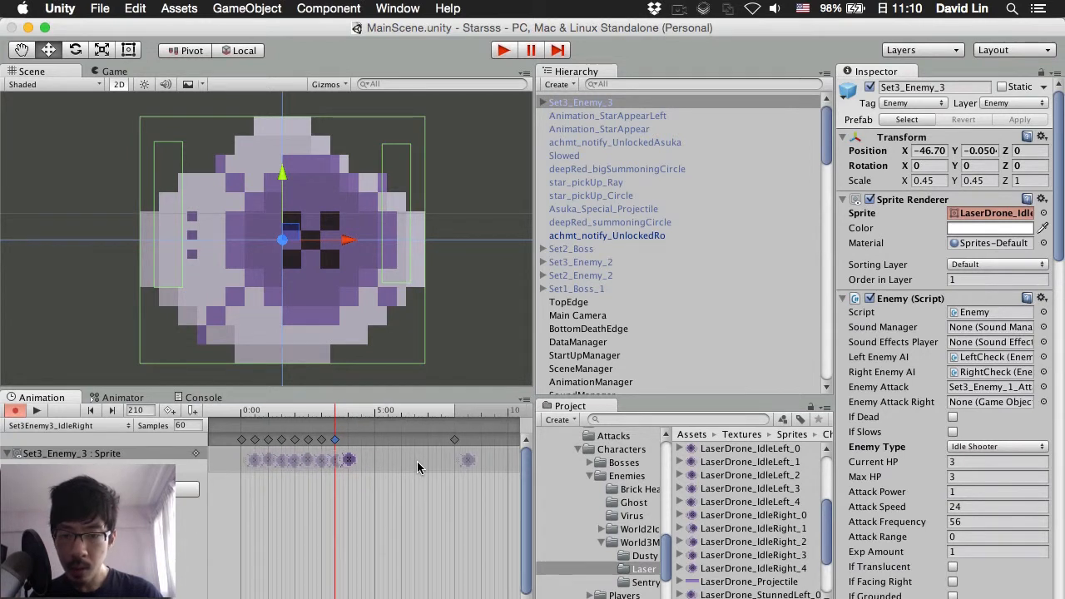
left_click_drag(454, 442, 348, 449)
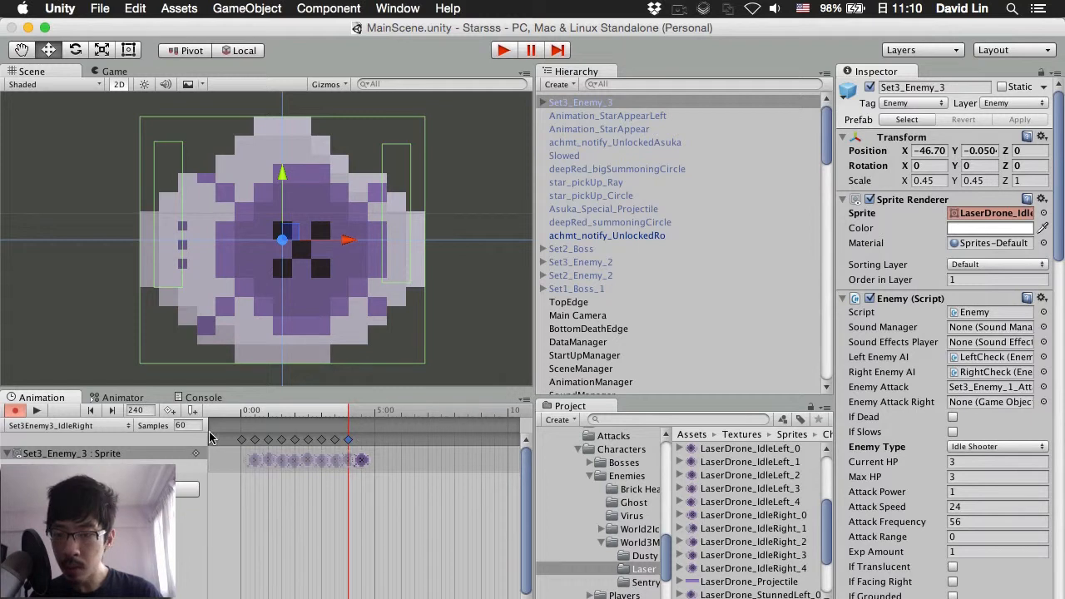
Step: Set IdleRight to 95 samples, then play and stop its preview so it returns to frame 0
type("95")
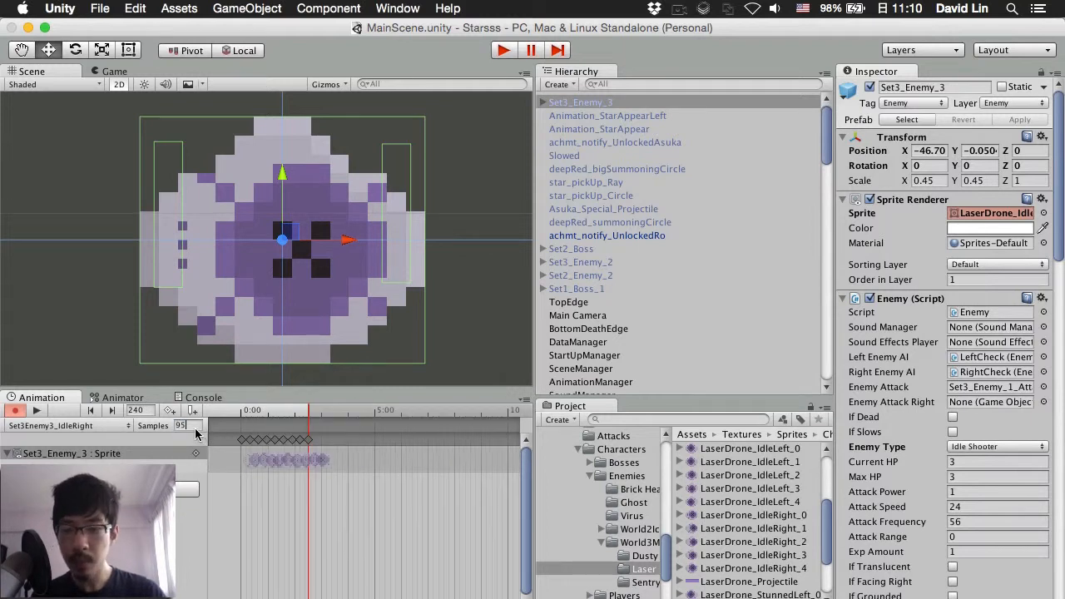
left_click(36, 411)
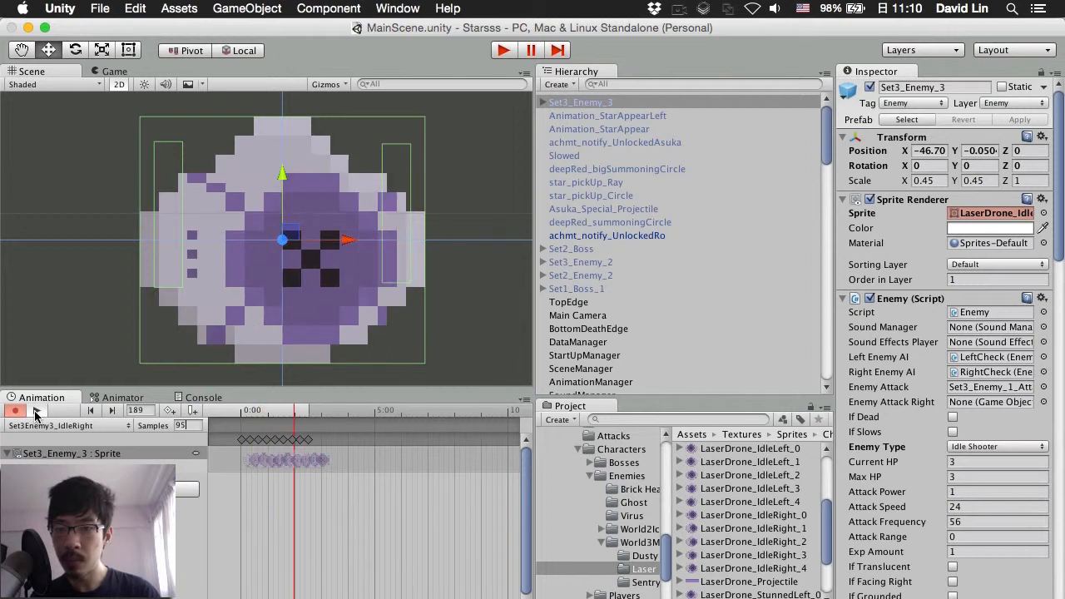
key("super+s")
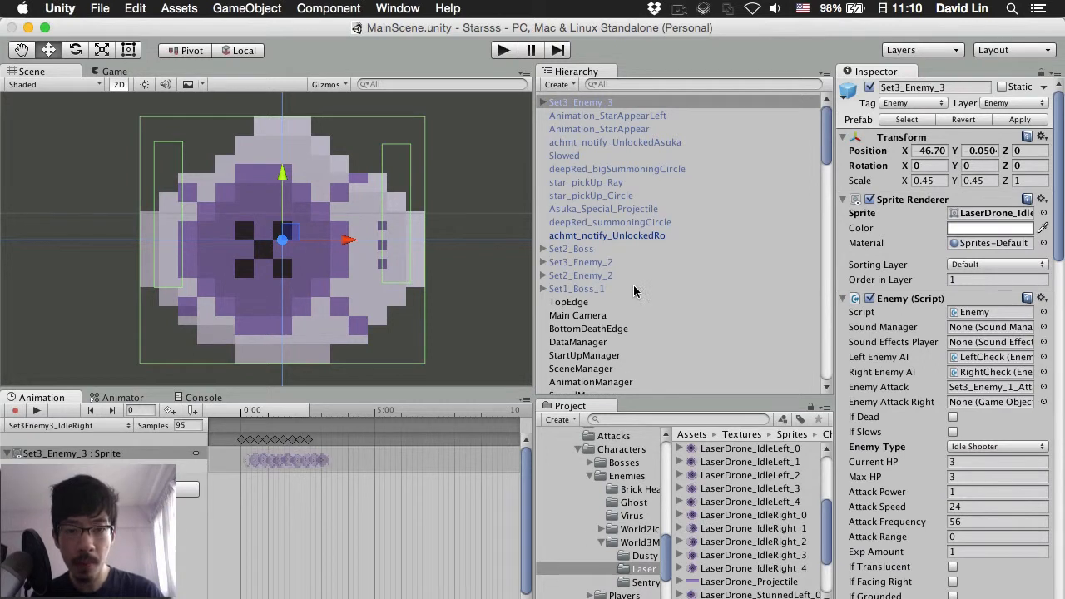
Step: Drag the Set3_Enemy_1 prefab from Prefabs/Enemies into the scene and frame the whole sprite
left_click(623, 263)
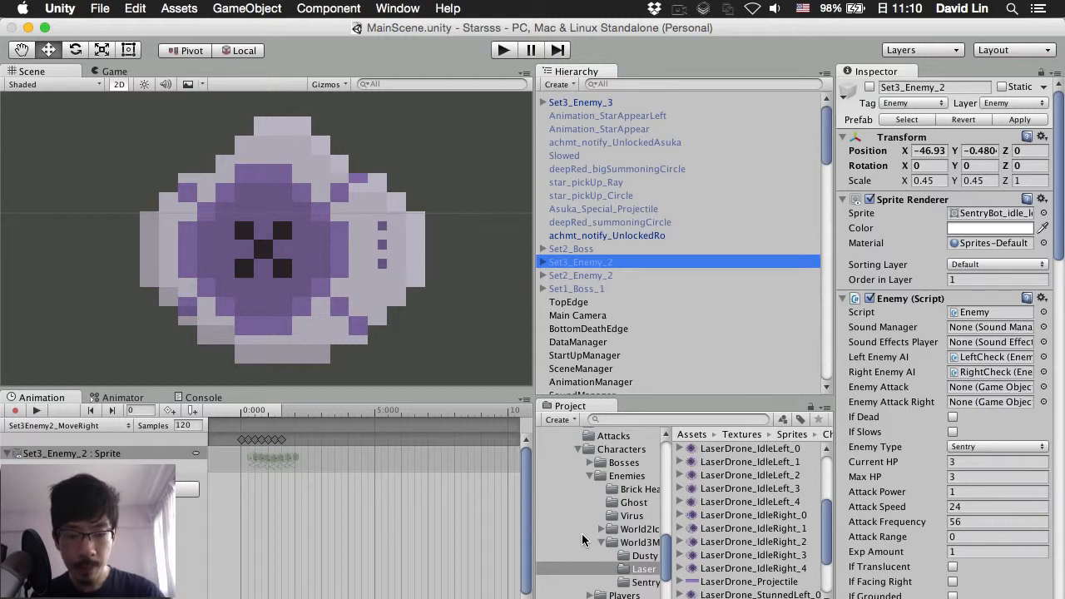
scroll(583, 541, "up", 5)
scroll(583, 538, "up", 8)
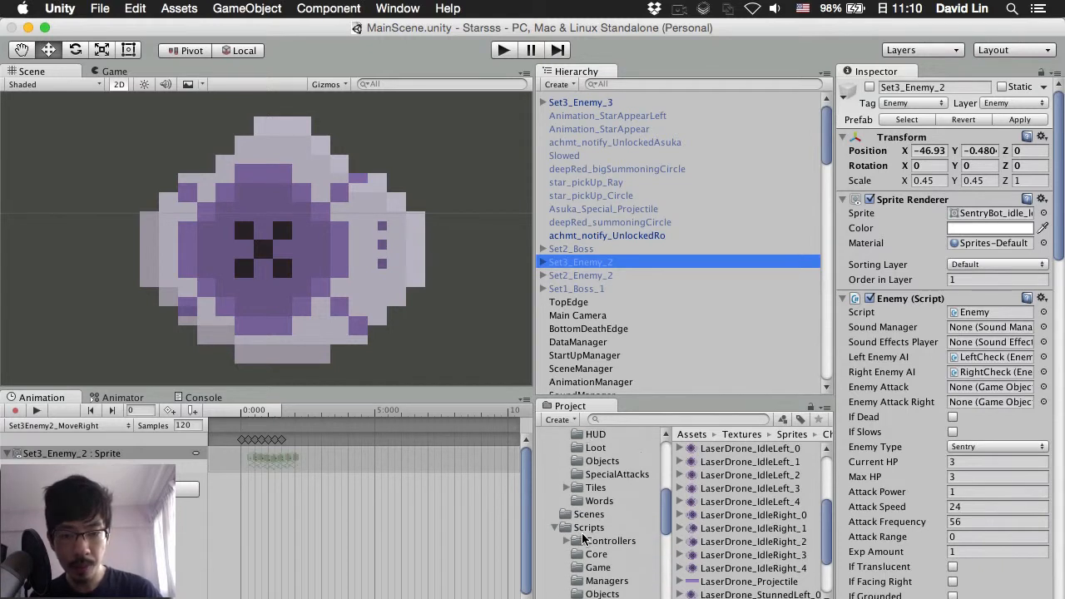
scroll(583, 540, "up", 5)
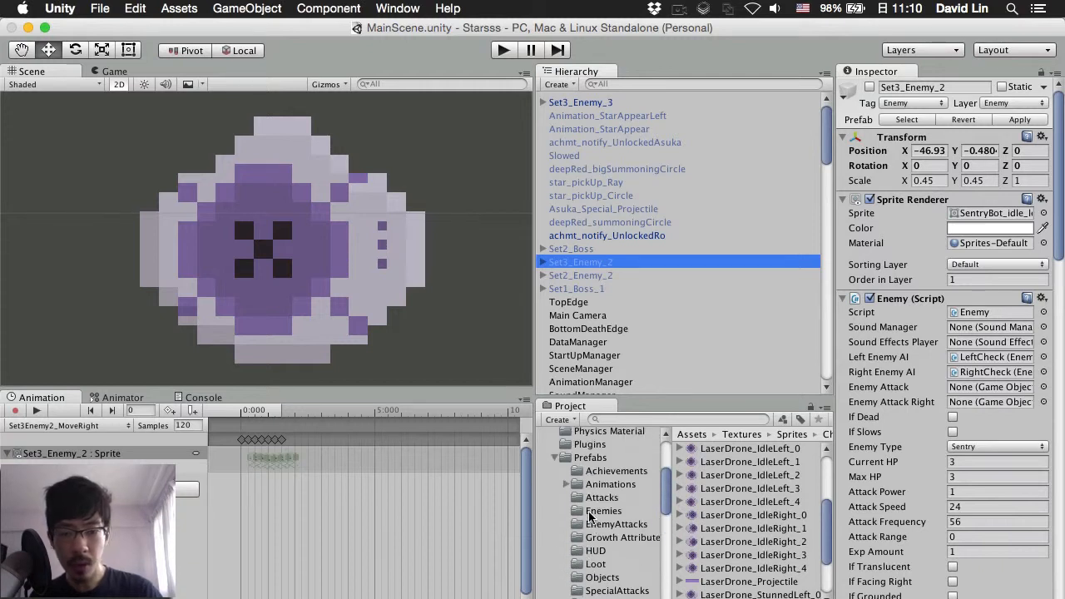
left_click(601, 511)
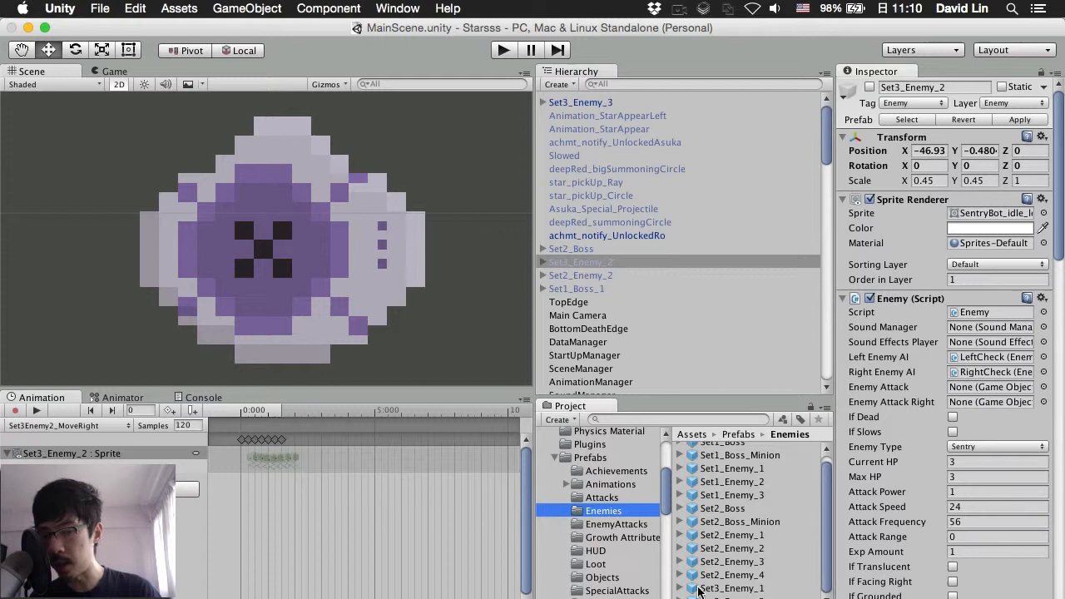
left_click_drag(692, 590, 63, 197)
scroll(125, 217, "up", 3)
scroll(127, 216, "down", 4)
middle_click_drag(137, 191, 323, 298)
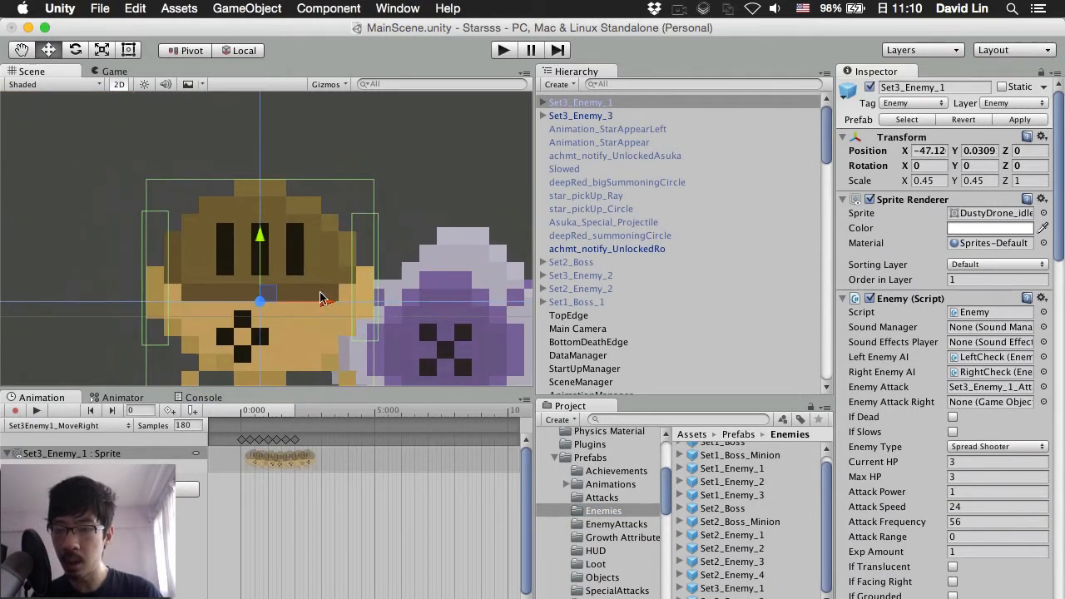
Step: Load Set3Enemy1_IdleLeft, preview it at 60 samples, then restore its rate to 150
left_click(104, 427)
left_click(83, 383)
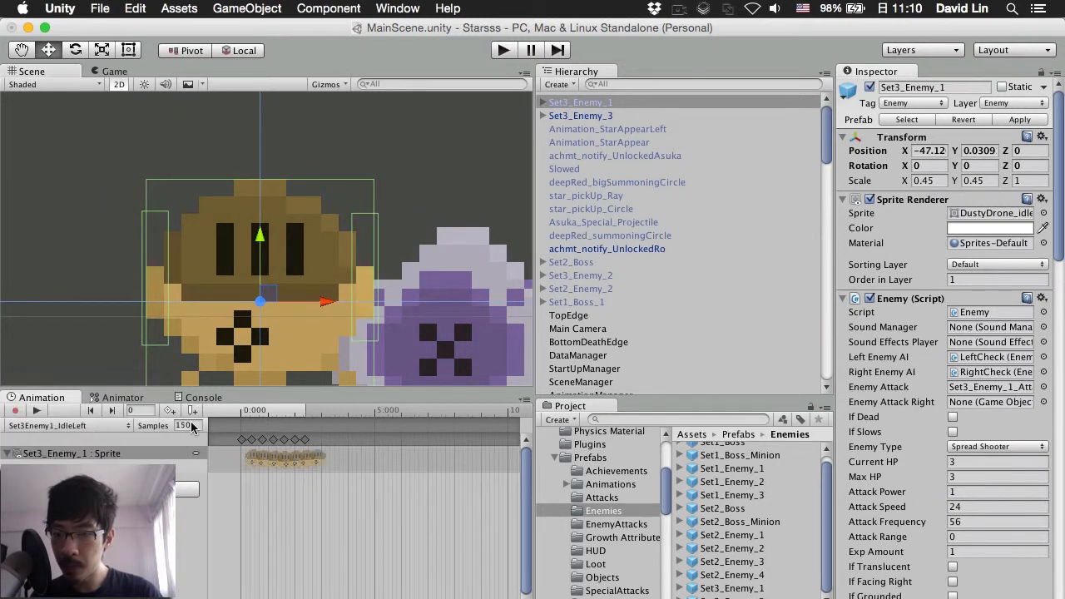
type("60")
key("Return")
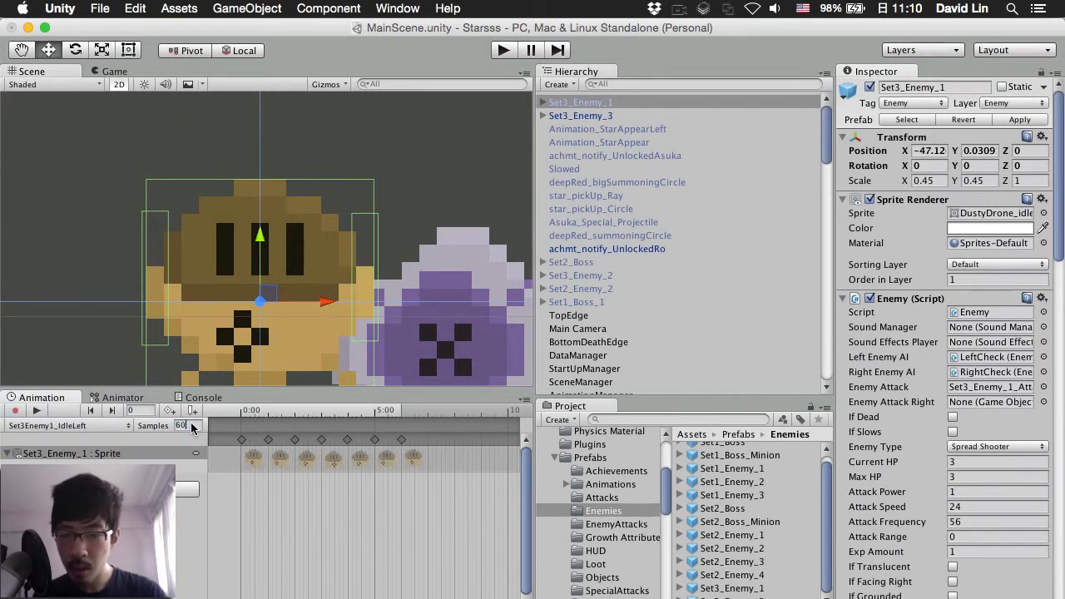
scroll(363, 500, "up", 5)
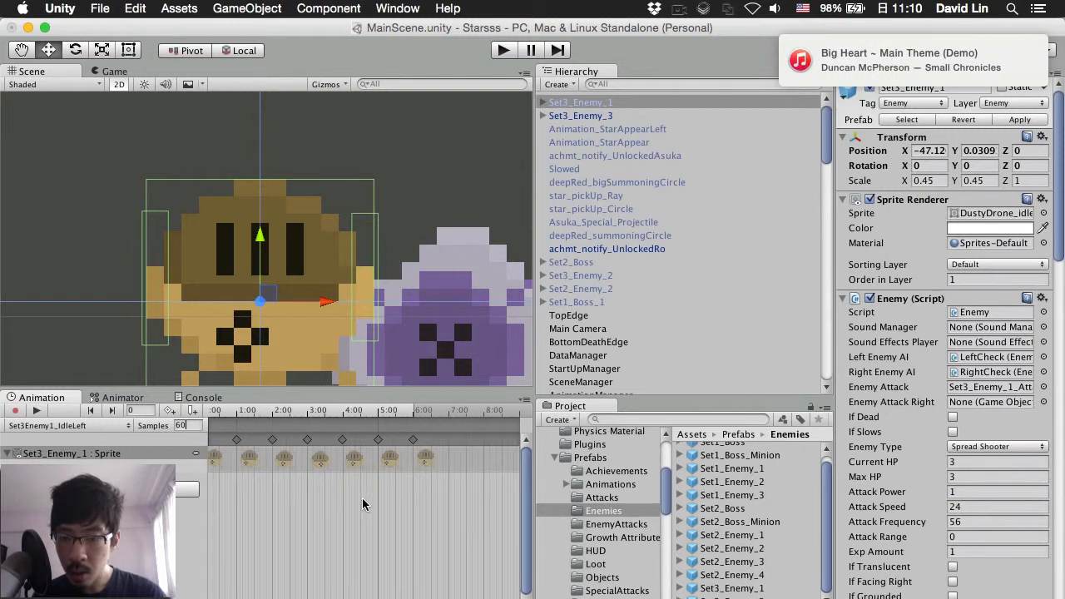
scroll(363, 504, "up", 1)
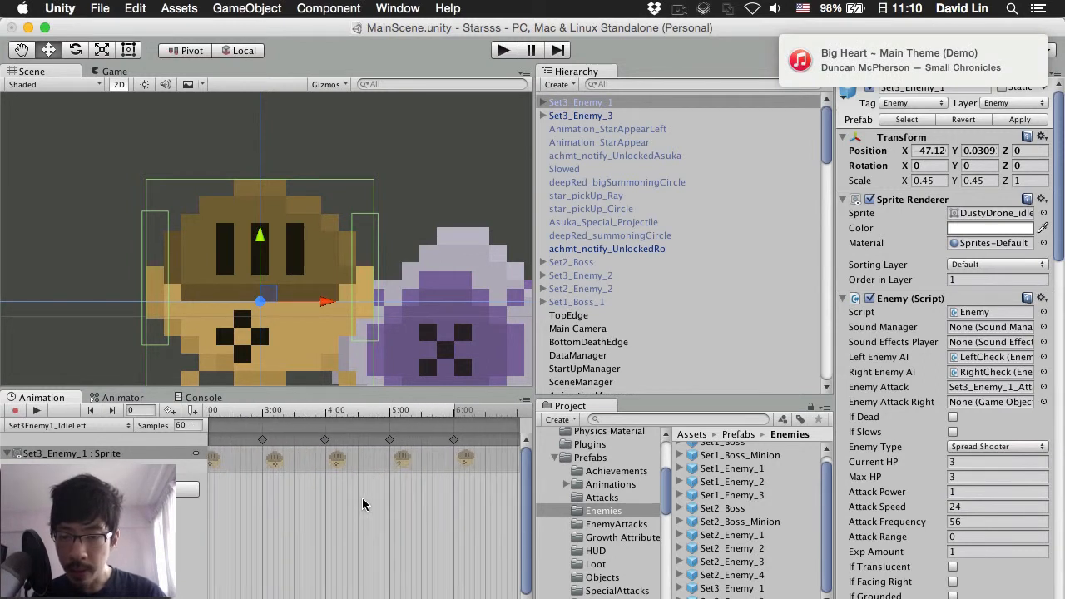
left_click(345, 504)
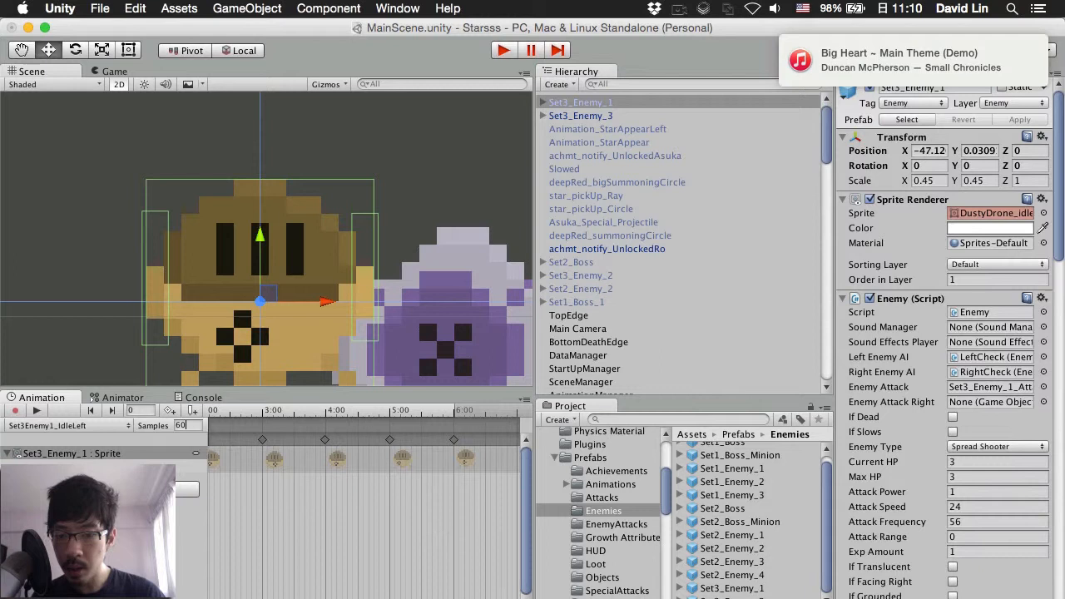
left_click_drag(358, 598, 300, 598)
scroll(294, 510, "up", 2)
scroll(293, 510, "up", 2)
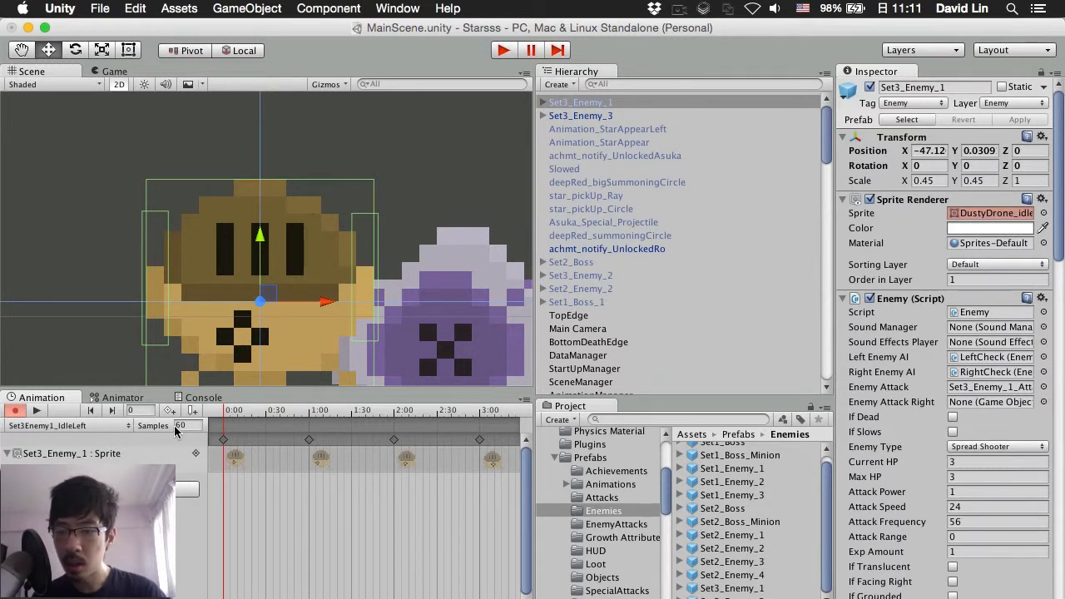
left_click_drag(179, 430, 243, 430)
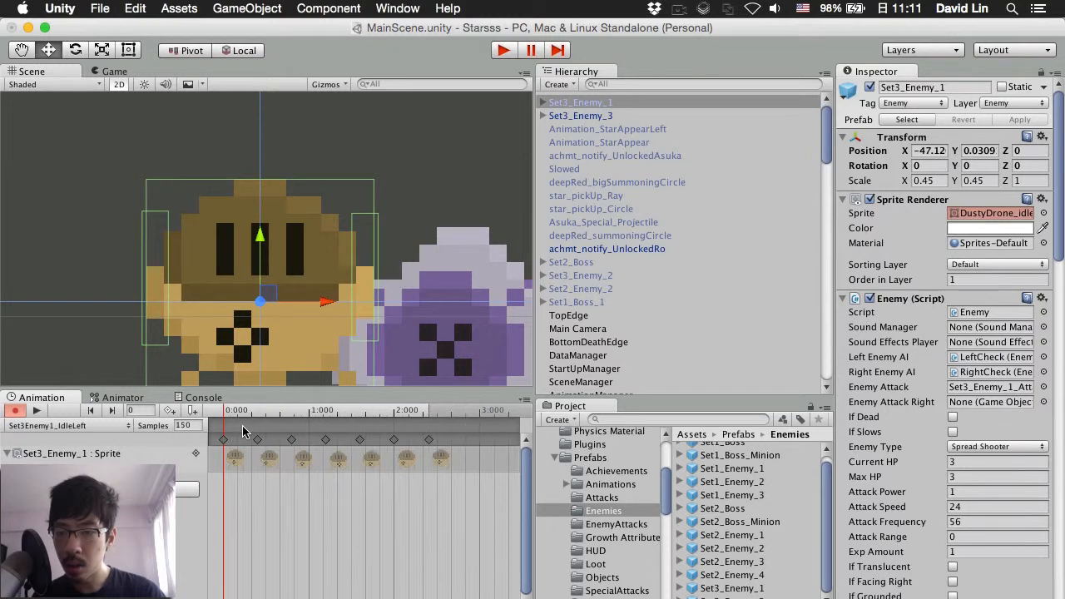
Step: Delete the Set3_Enemy_1 instance from the scene and select the purple LaserDrone
left_click(133, 155)
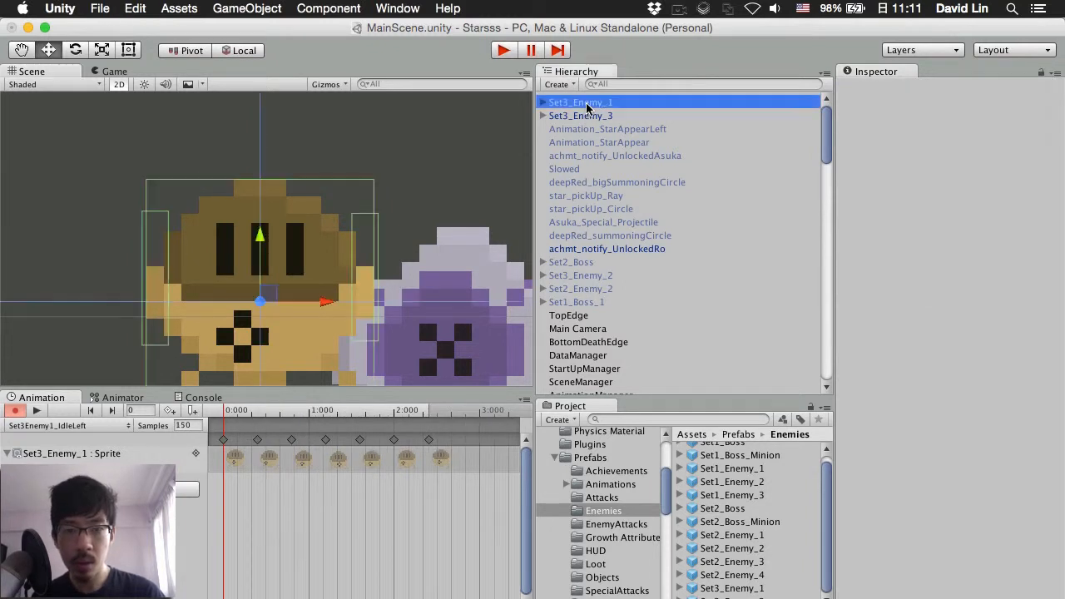
left_click(583, 104)
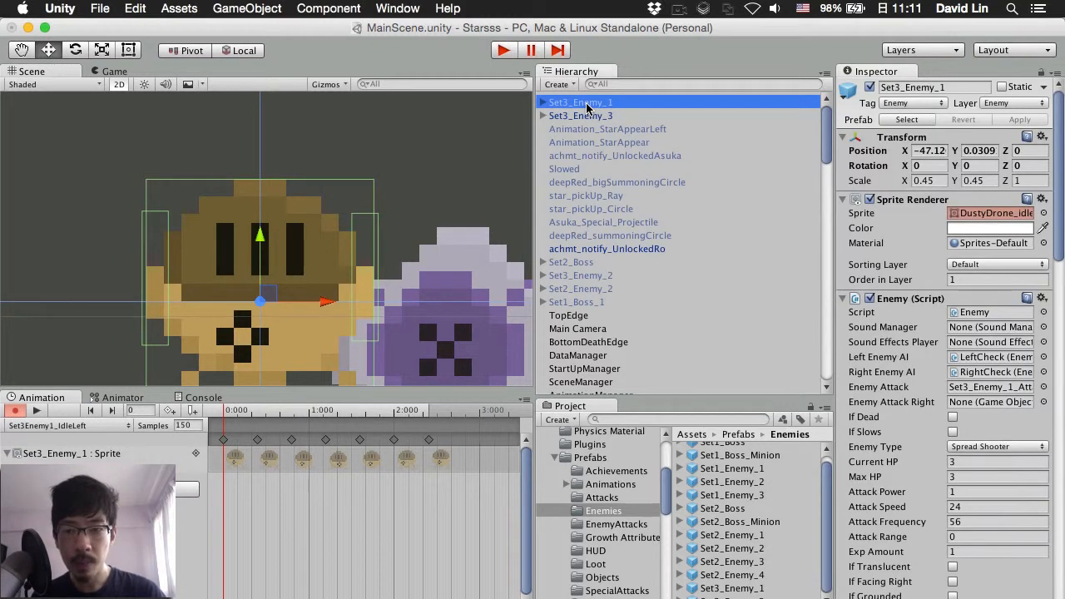
key("super+BackSpace")
left_click(445, 317)
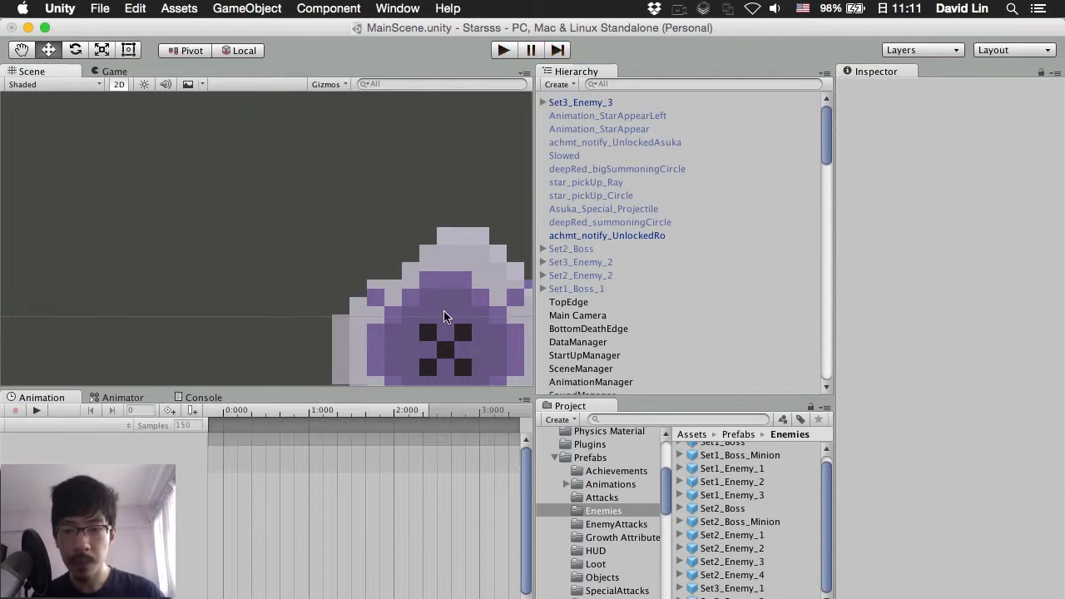
Step: Set Set3Enemy3_IdleLeft to 60 samples and preview it, then load Set3Enemy3_IdleRight
left_click(105, 426)
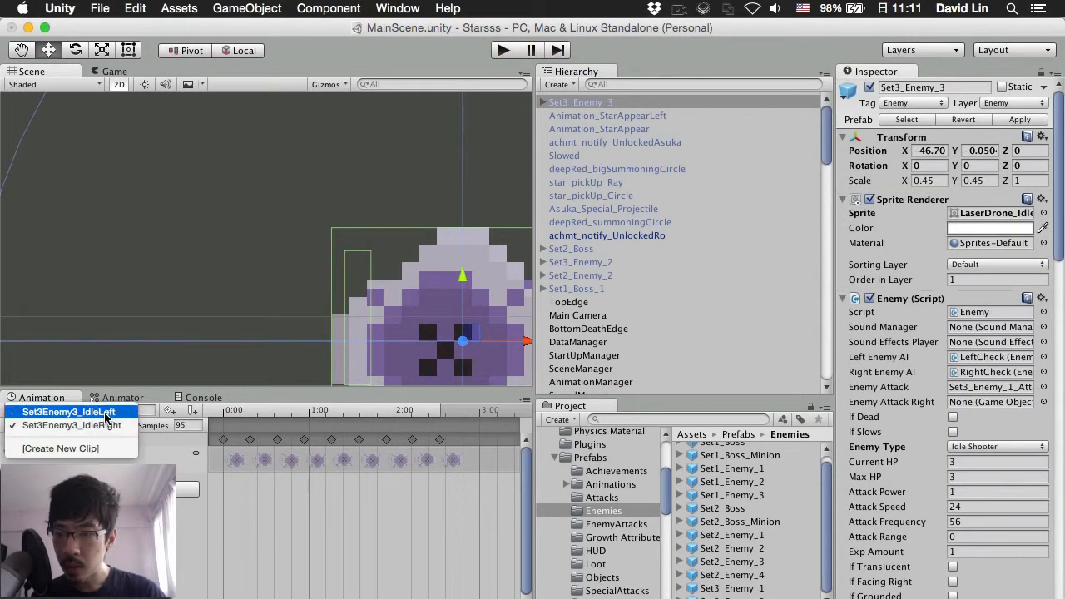
left_click(105, 411)
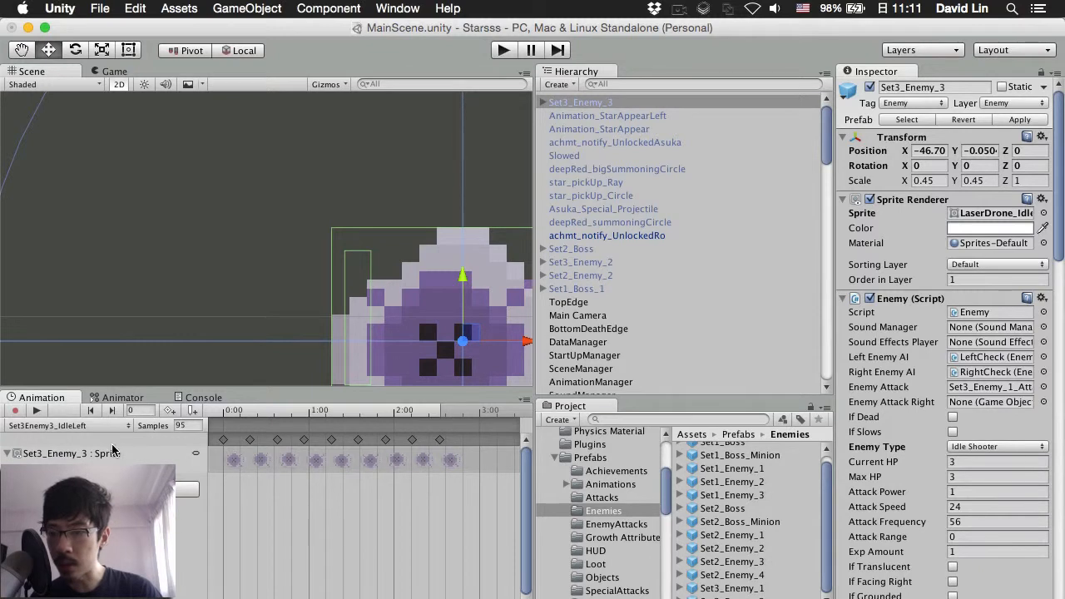
left_click(35, 411)
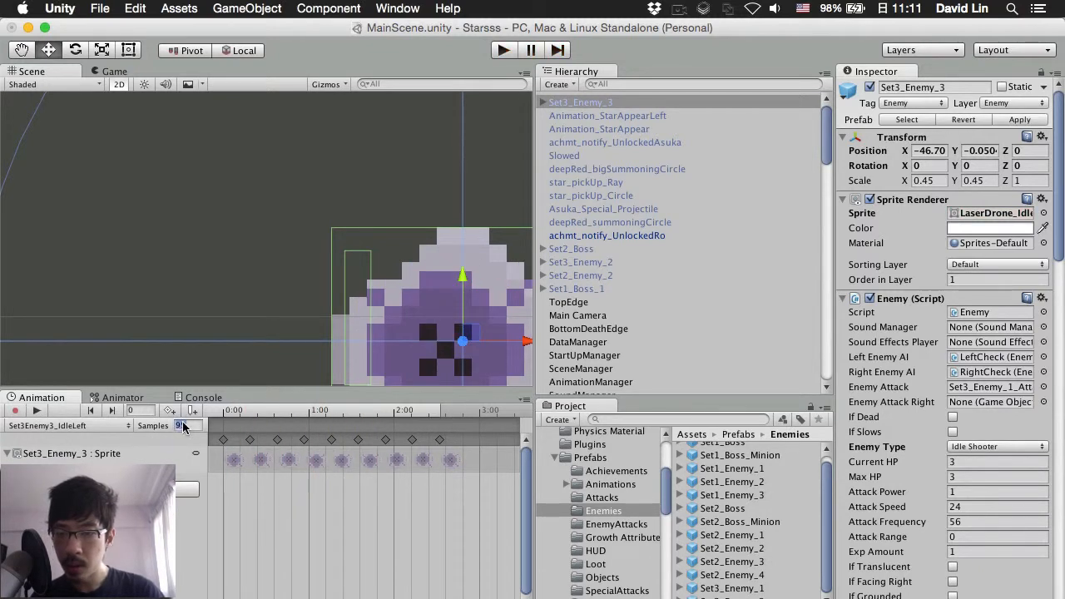
type("6")
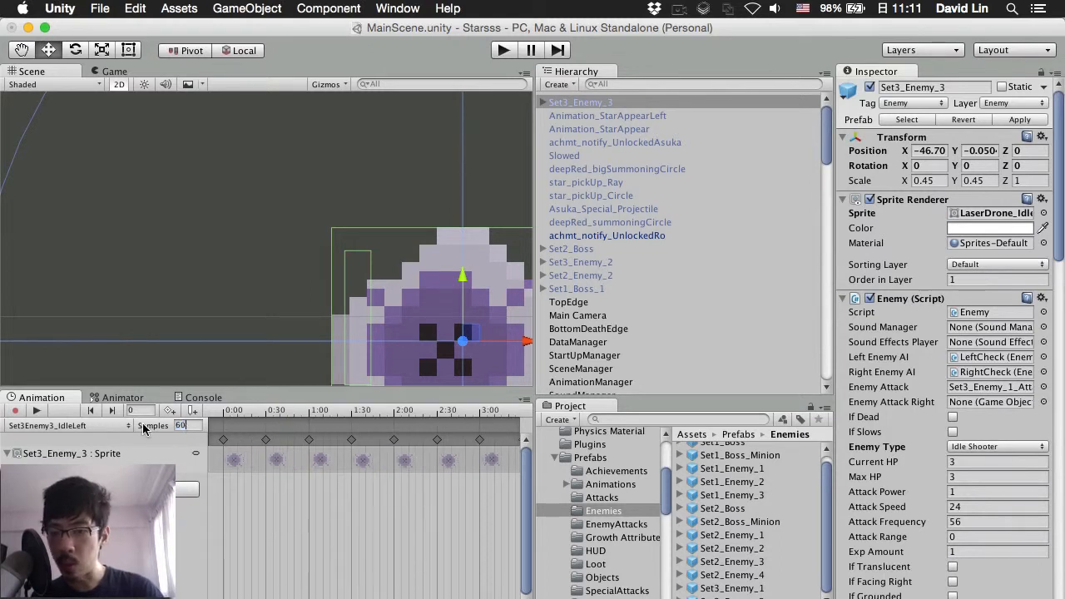
left_click(40, 411)
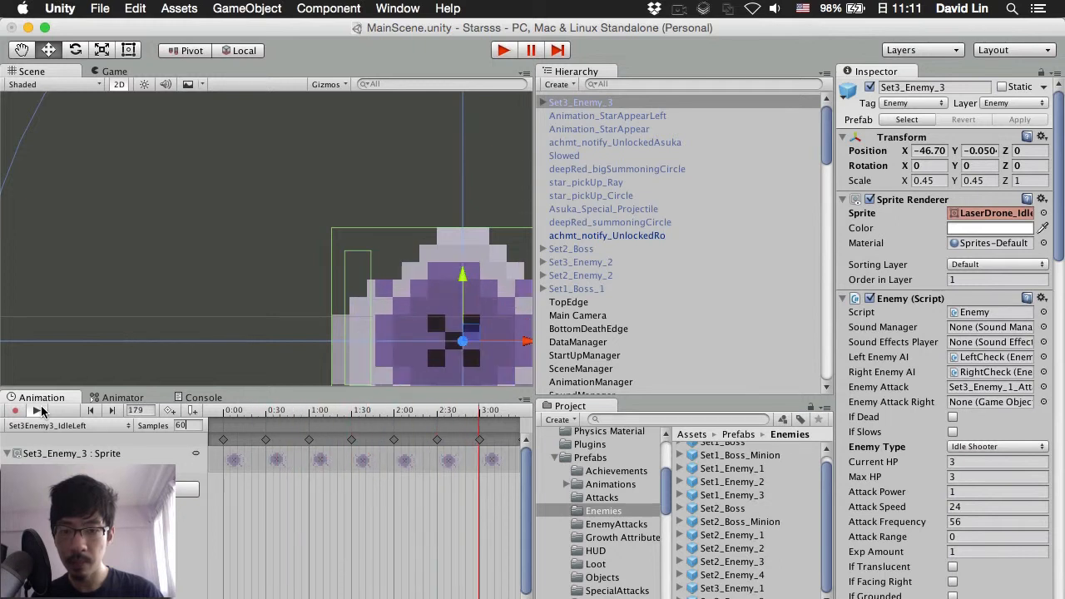
left_click(38, 411)
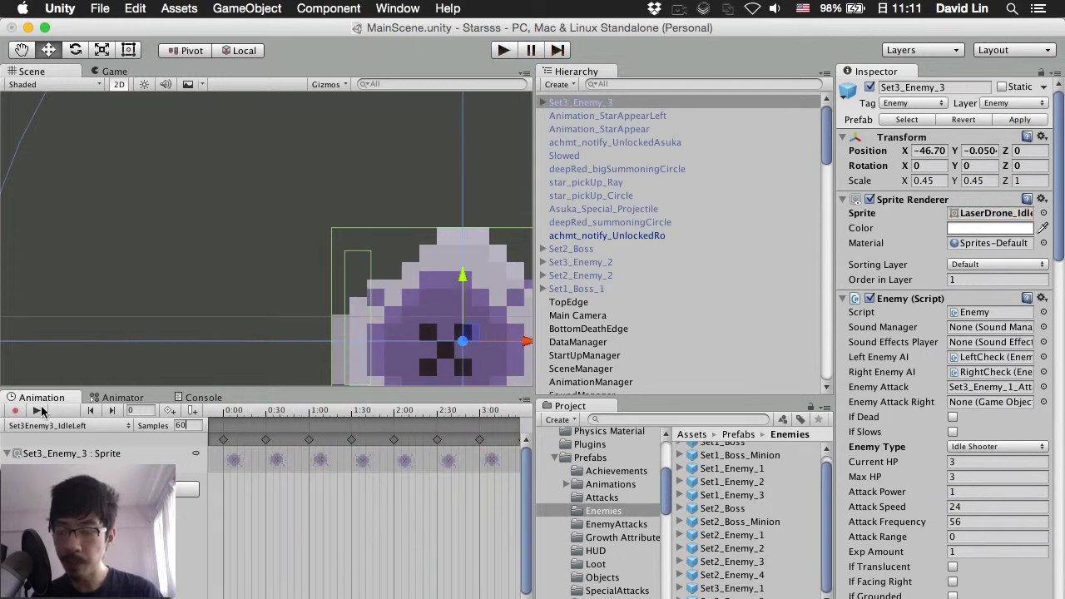
left_click(77, 428)
left_click(78, 439)
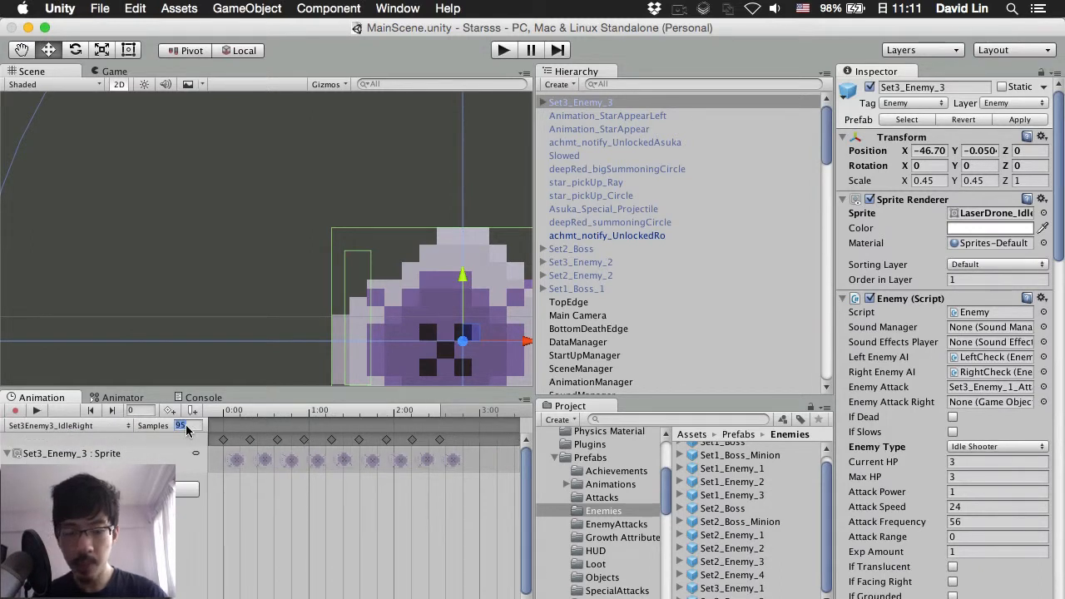
Step: Give Set3Enemy3_IdleRight 60 samples, preview it, frame the LaserDrone sprite and replay
type("60")
key("super+s")
left_click(35, 411)
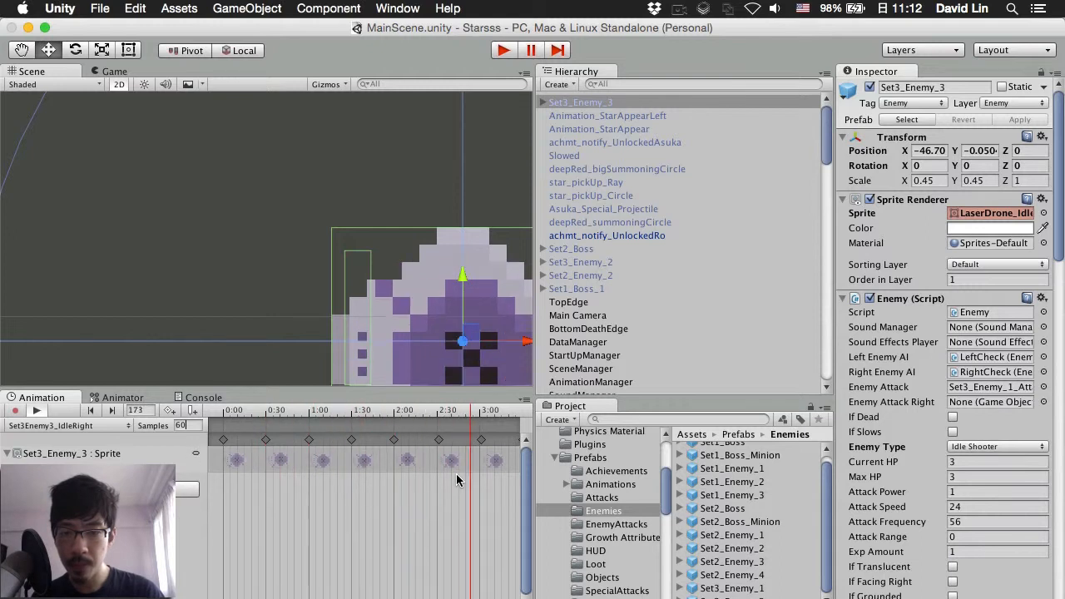
left_click(37, 411)
key("super+s")
key("f")
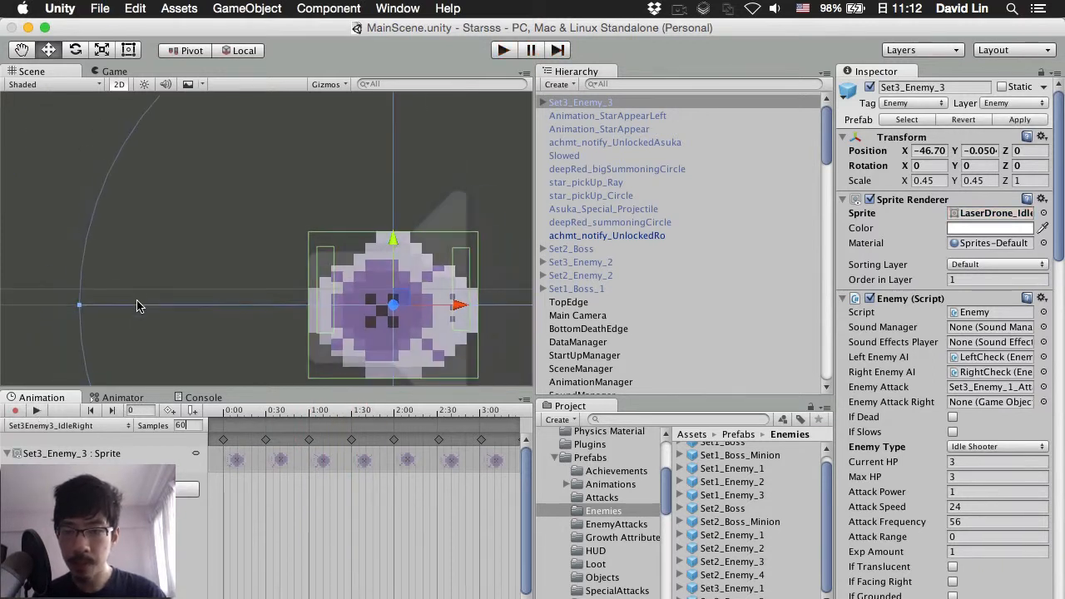
scroll(139, 306, "down", 1)
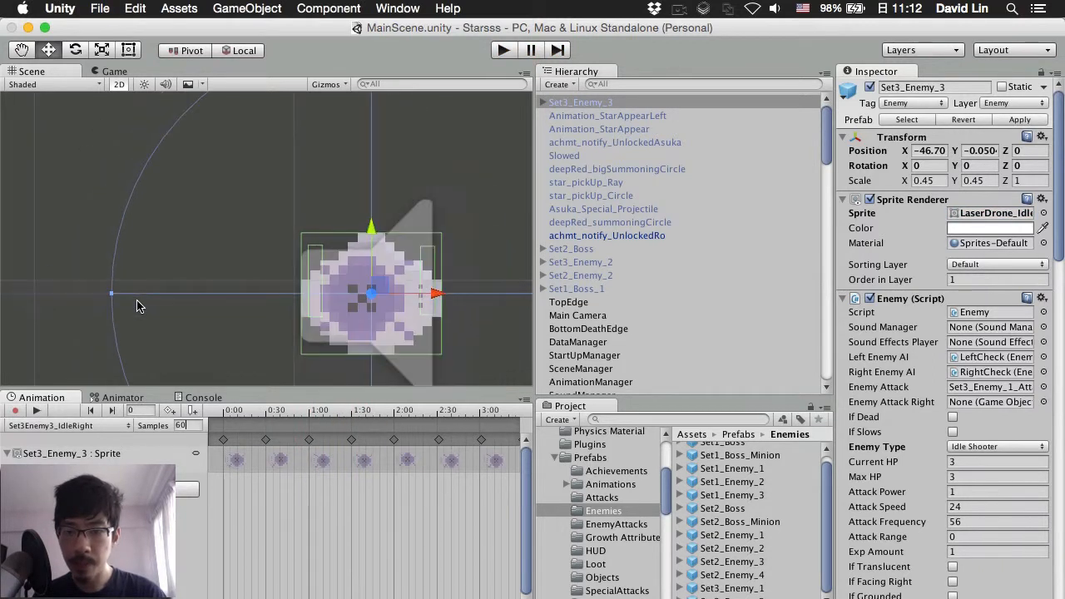
left_click(44, 413)
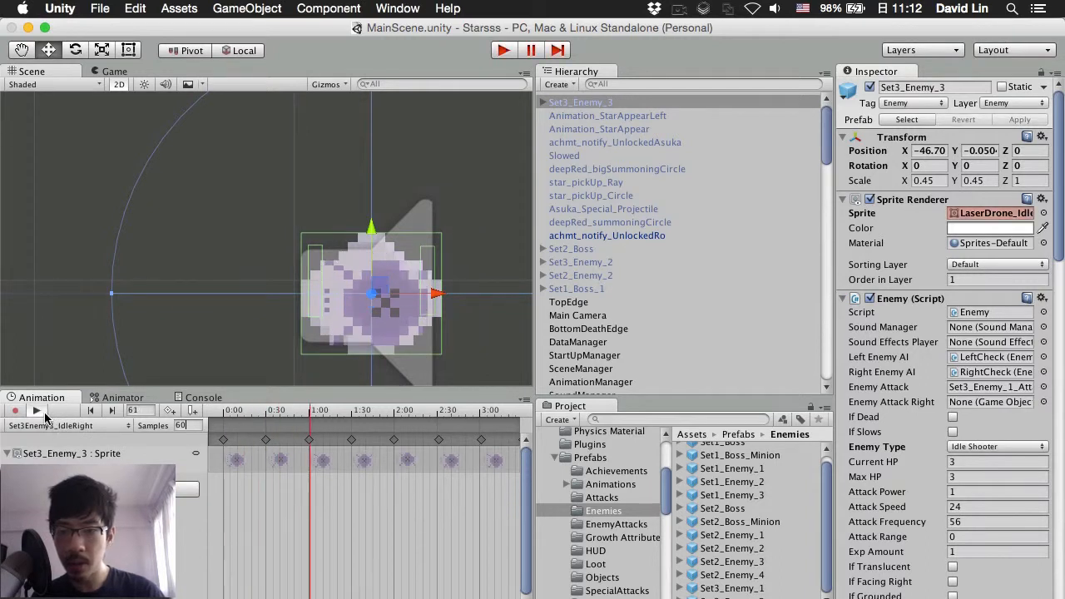